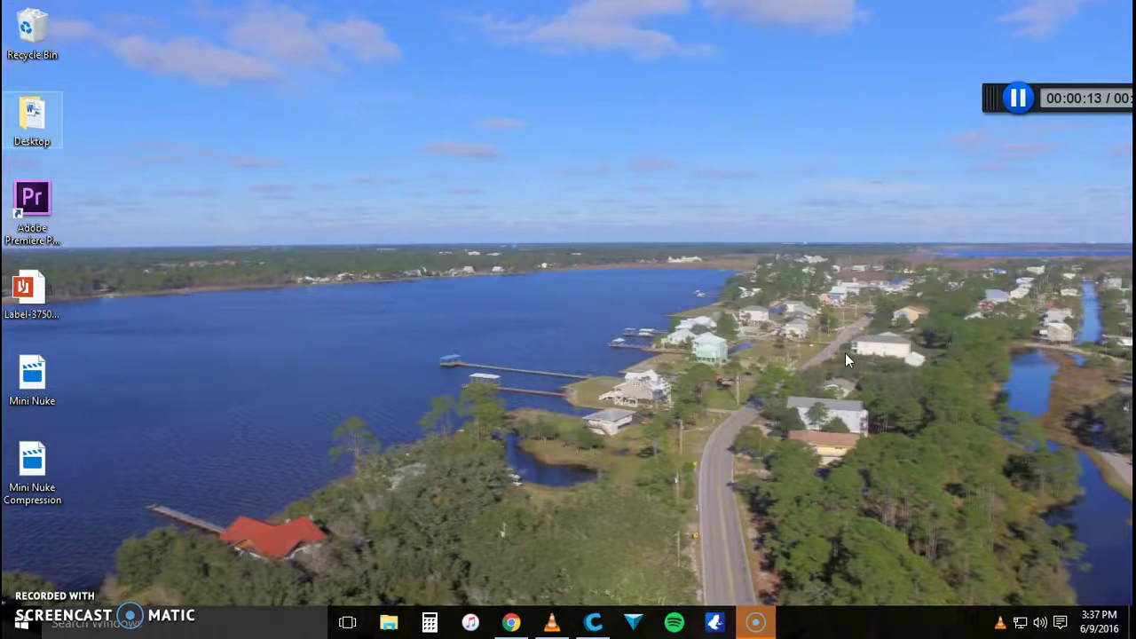
Switch to Chrome's Thingiverse page for "Bottle Opener (without metal)" and view the first photo of the design
left_click(893, 348)
left_click(512, 621)
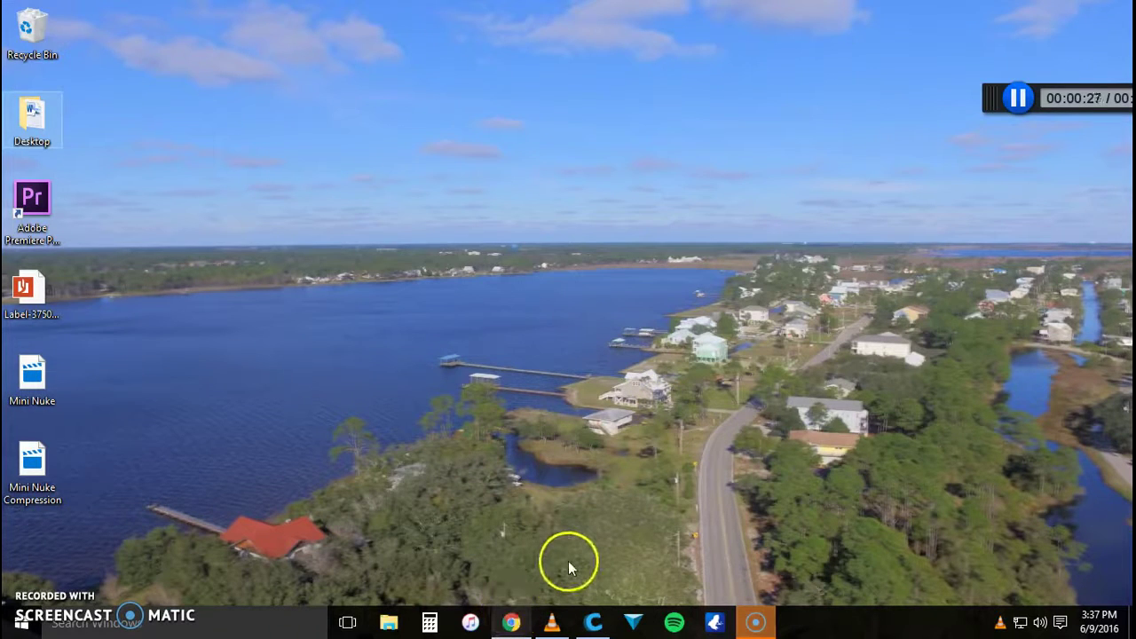
left_click(509, 619)
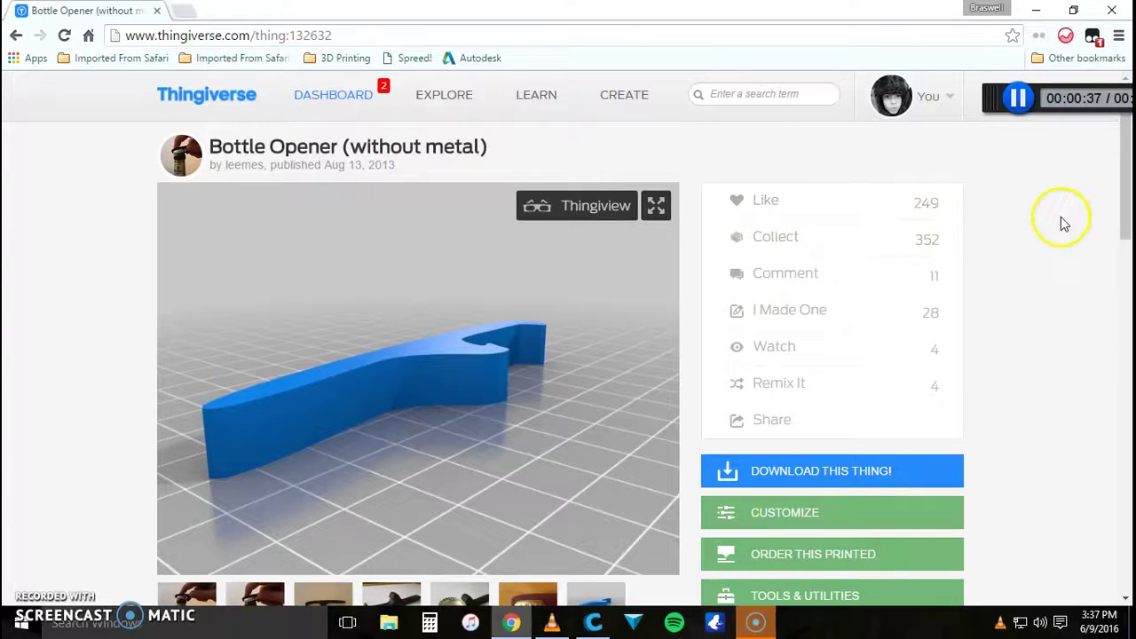
scroll(939, 300, "down", 1)
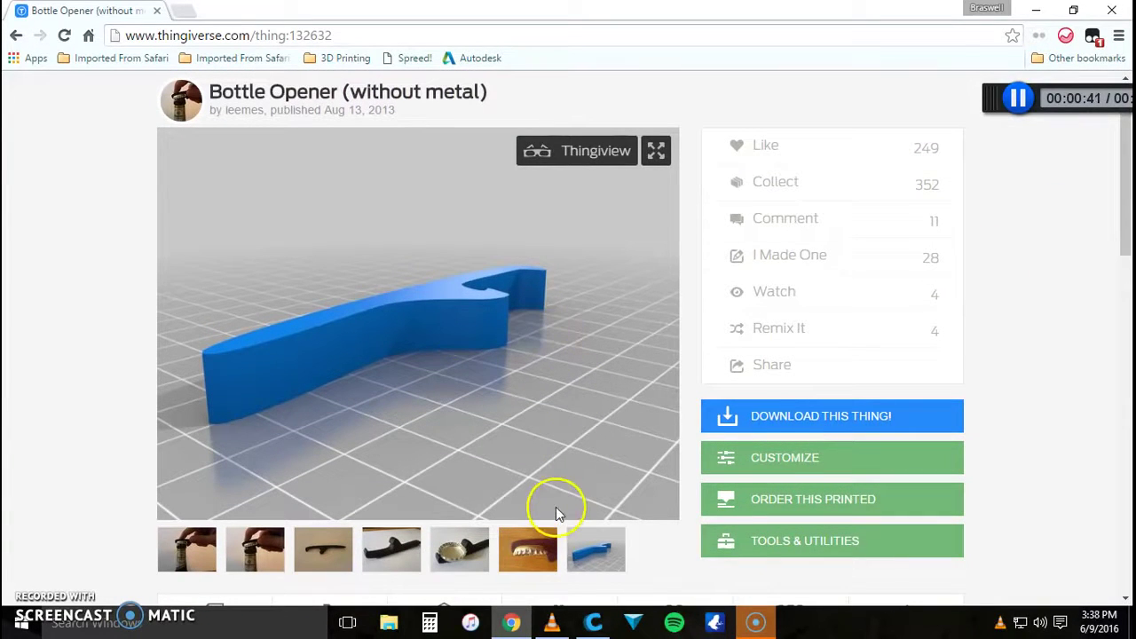
scroll(544, 502, "down", 1)
scroll(489, 489, "down", 2)
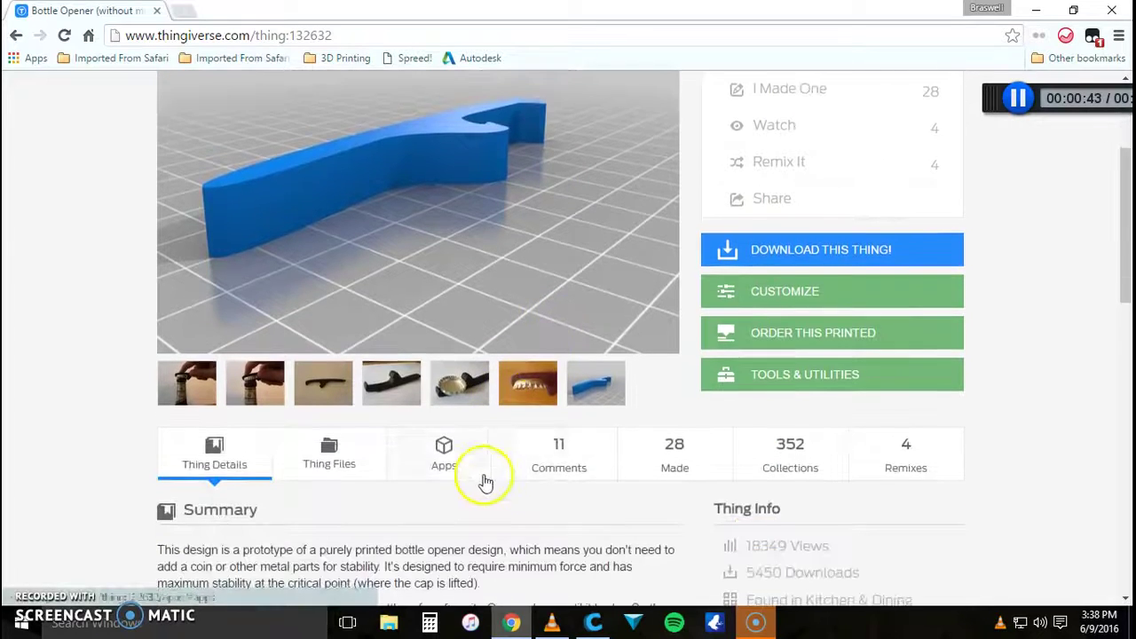
scroll(160, 175, "up", 3)
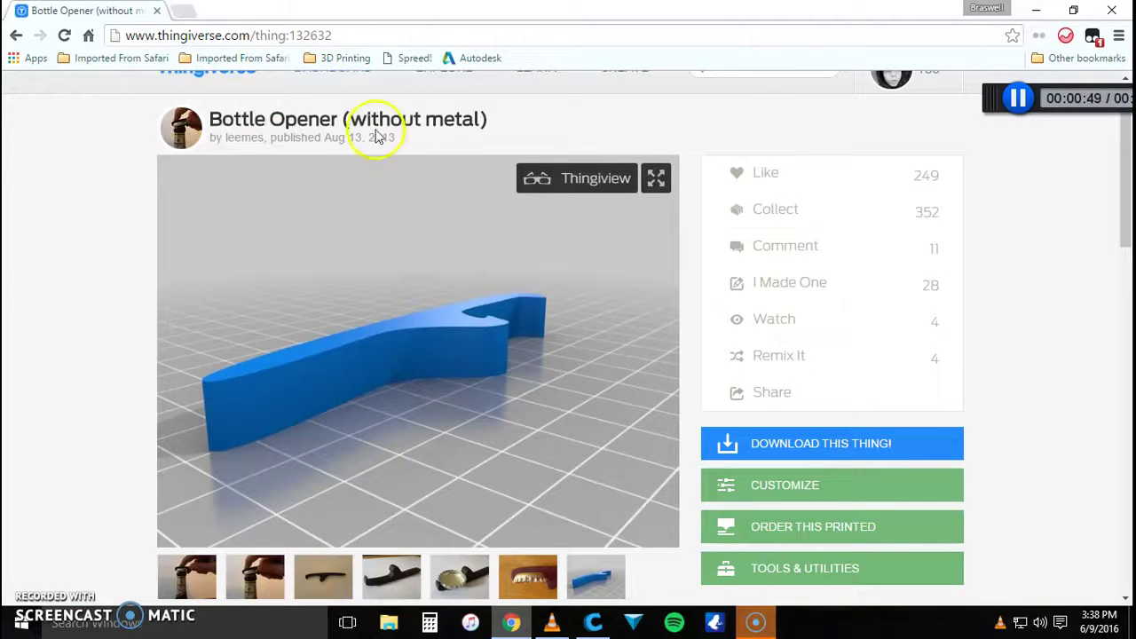
scroll(1002, 264, "down", 2)
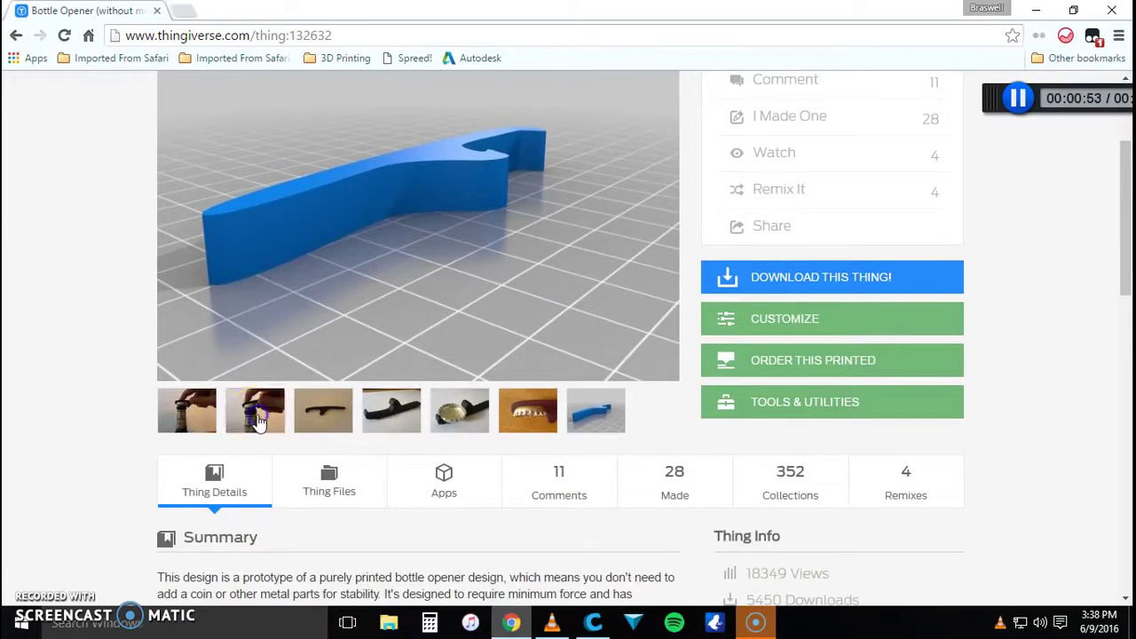
left_click(186, 423)
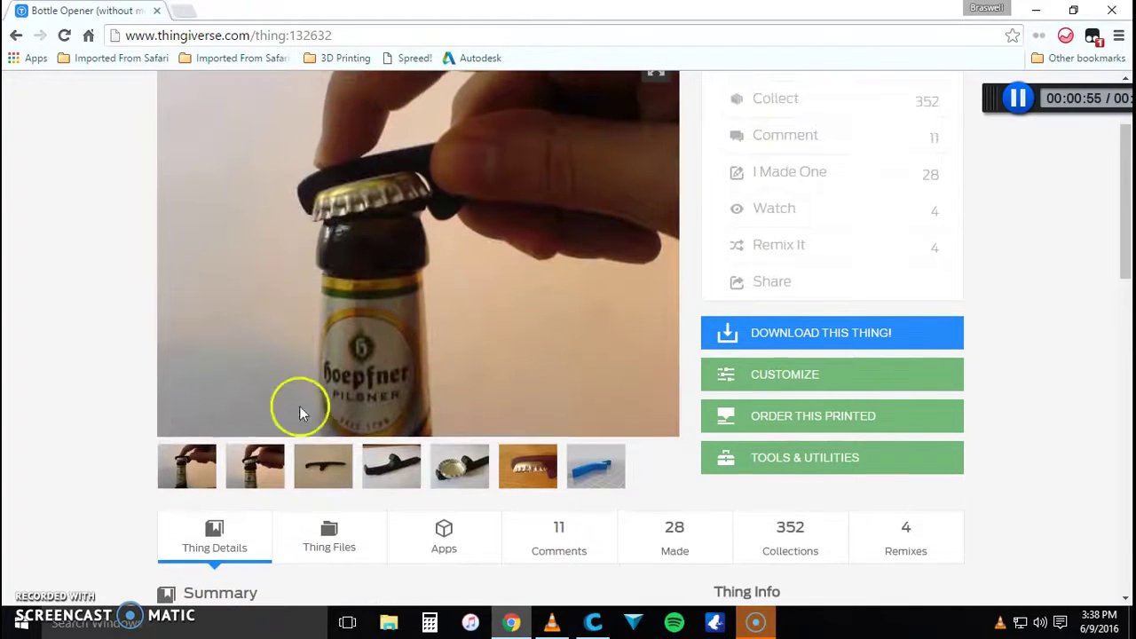
Examine the bottle opener's summary and print instructions for durability, layer height, shells, infill and material advice
scroll(464, 456, "down", 2)
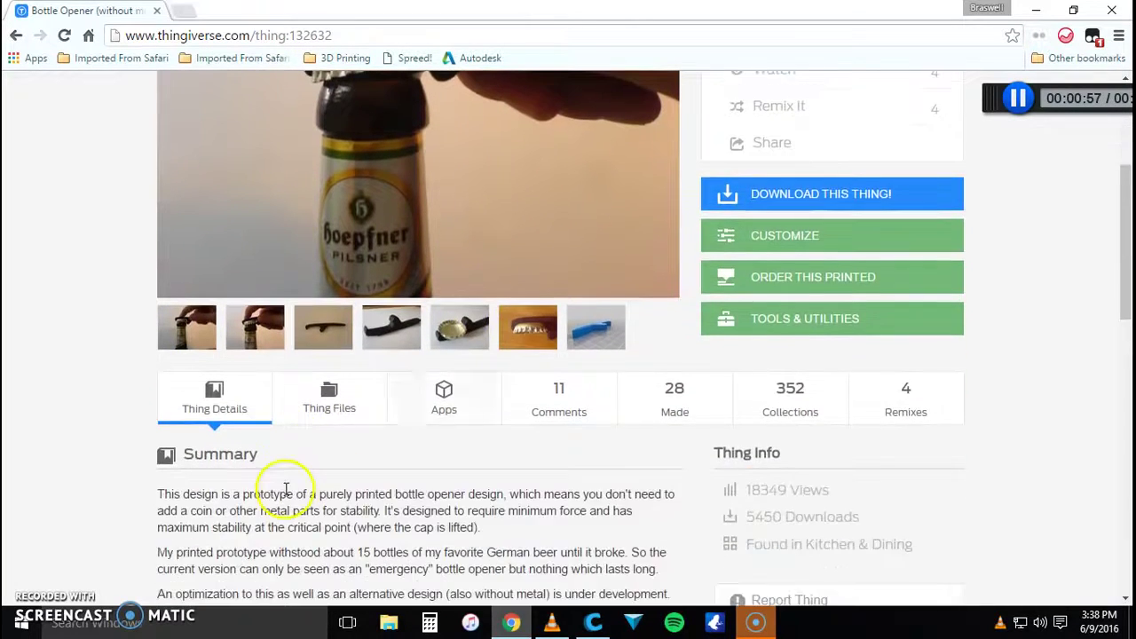
scroll(286, 488, "down", 3)
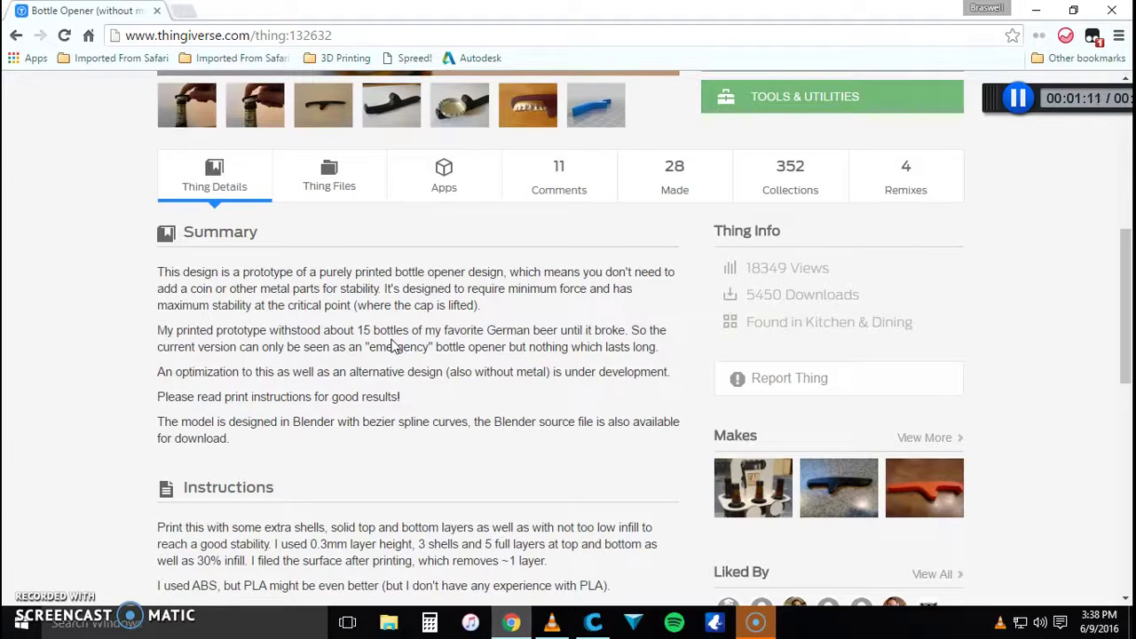
left_click_drag(386, 346, 417, 349)
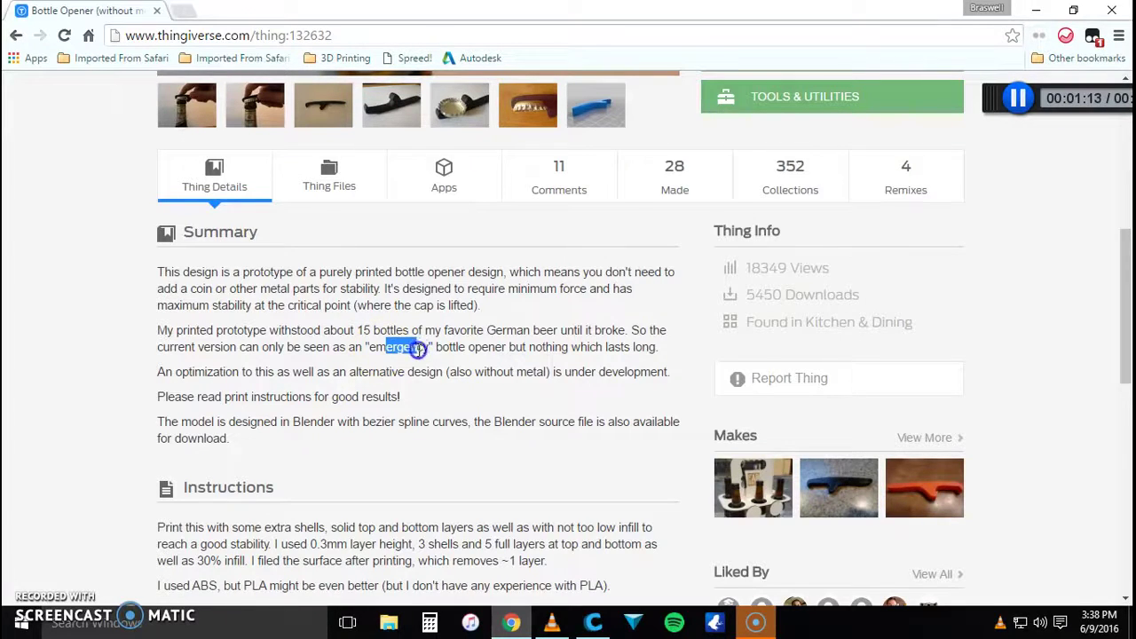
left_click(418, 349)
left_click(441, 345)
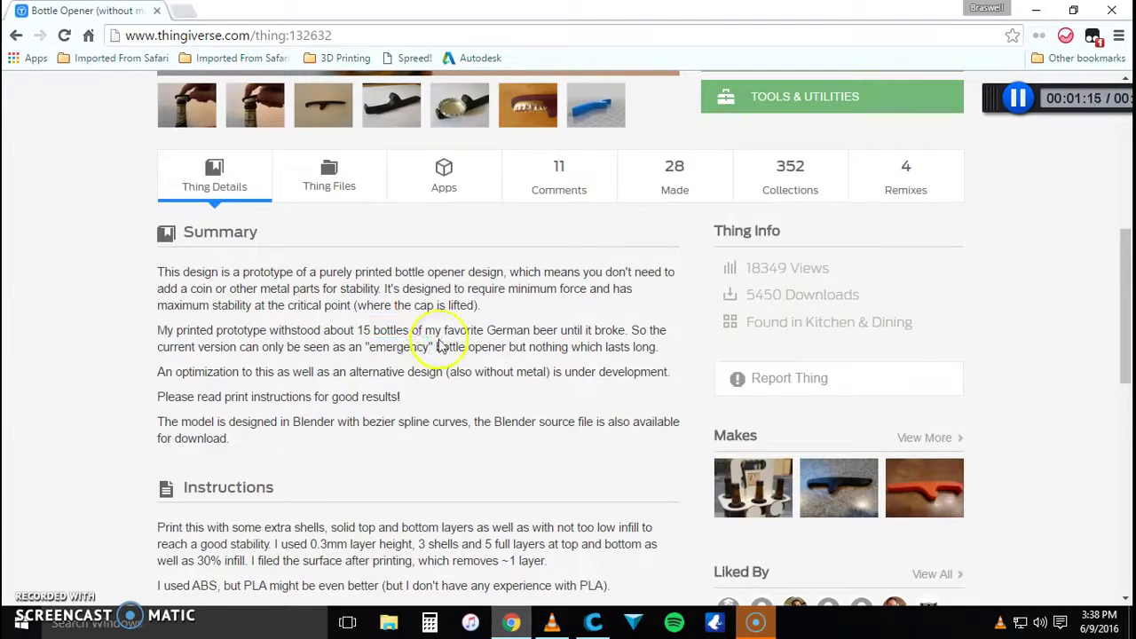
left_click(451, 372)
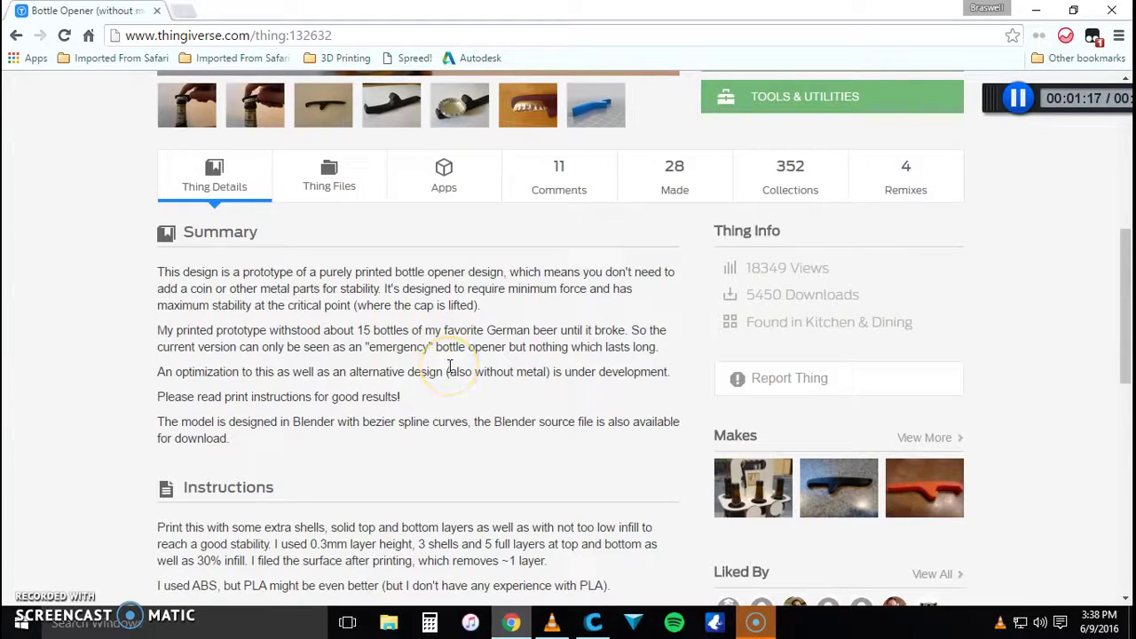
left_click(450, 376)
scroll(469, 400, "down", 2)
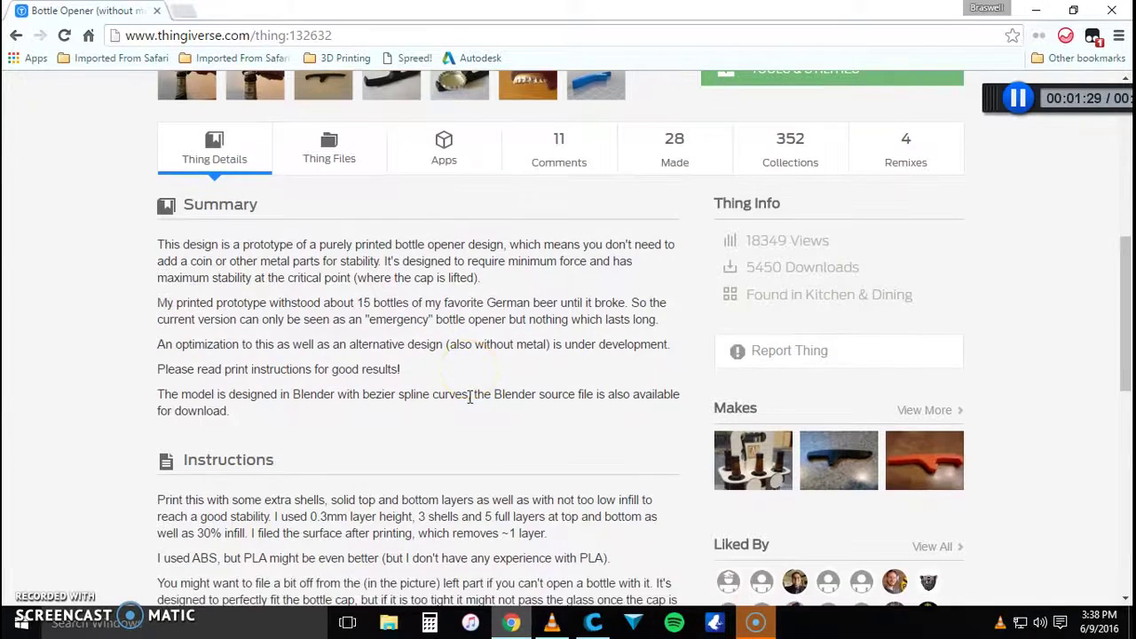
scroll(167, 411, "down", 1)
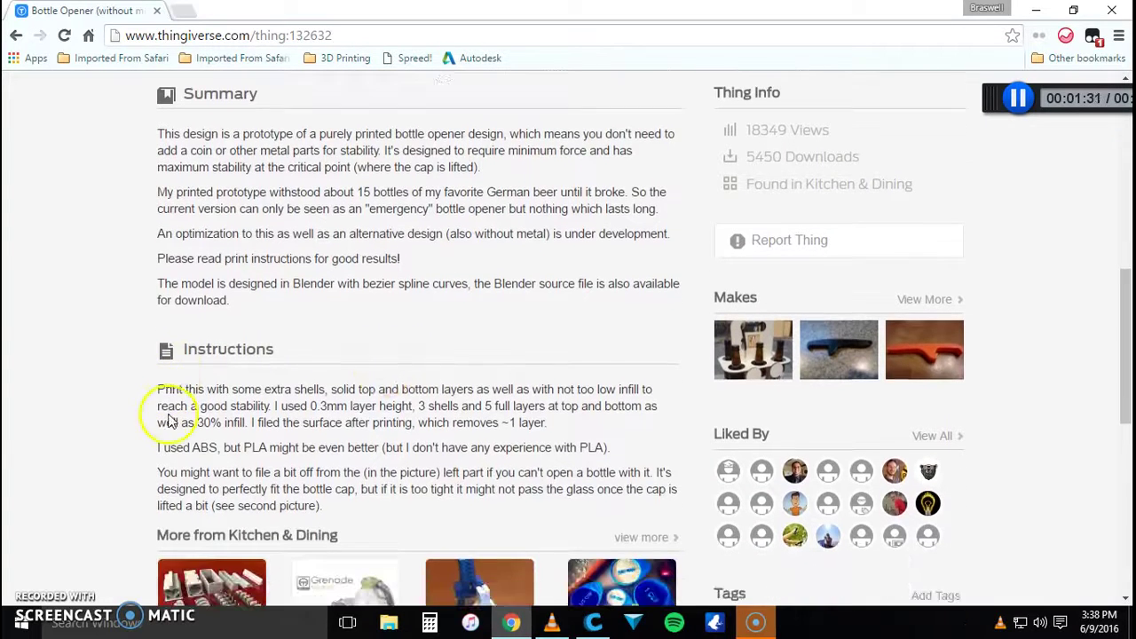
scroll(305, 406, "down", 1)
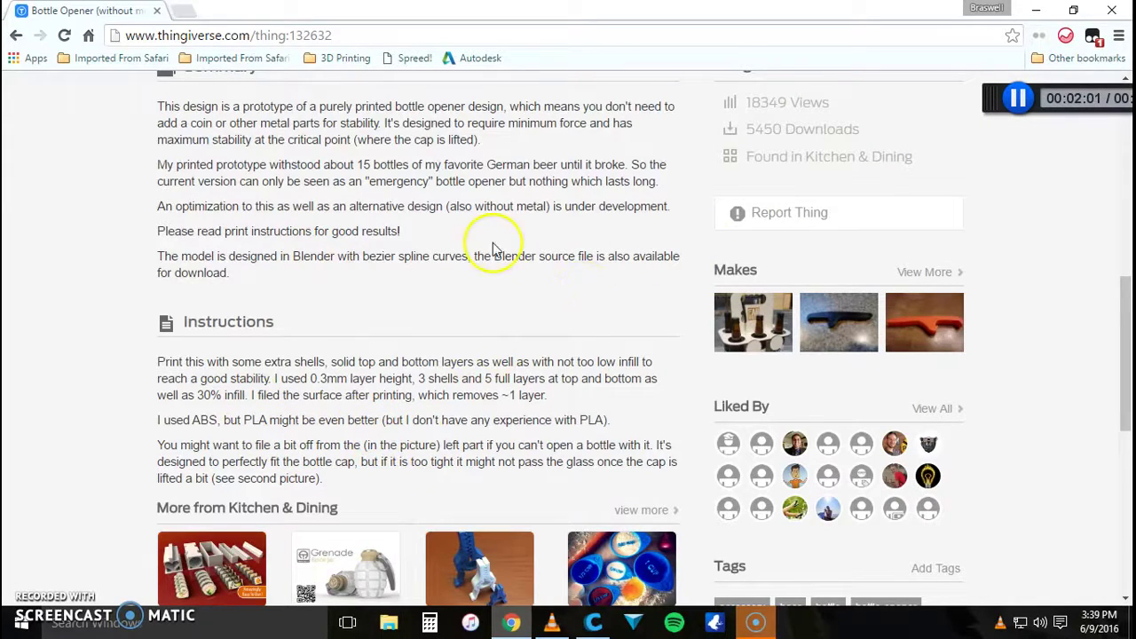
Download the bottle opener design and save the Bottle_Opener_without_metal zip archive to the Desktop
scroll(444, 235, "up", 2)
scroll(533, 227, "up", 3)
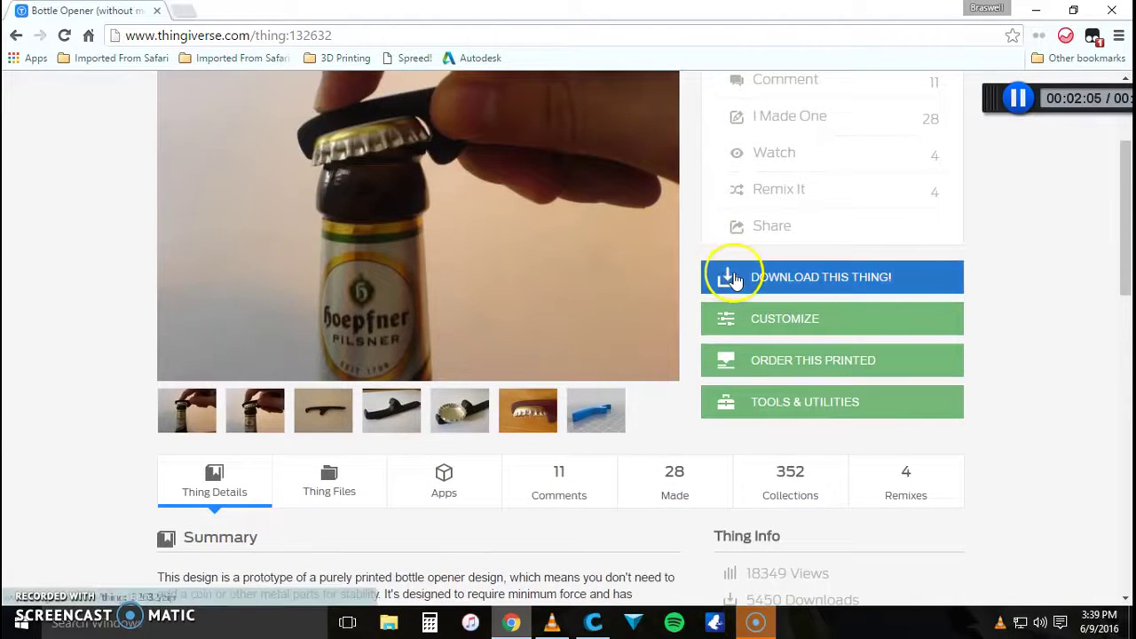
left_click(715, 279)
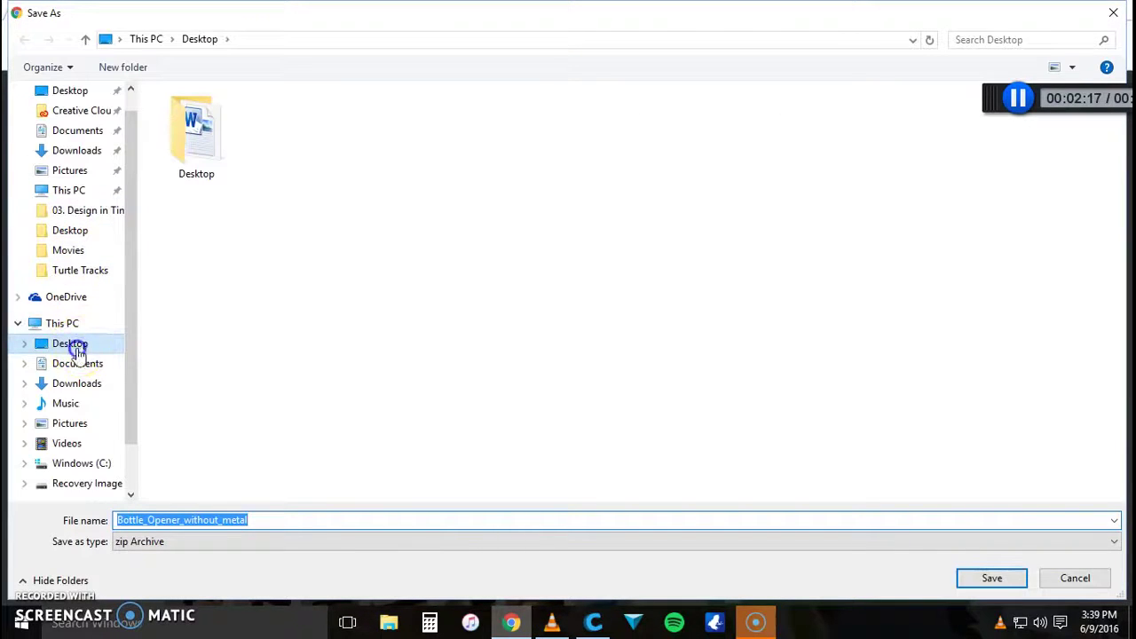
left_click(76, 343)
left_click(994, 578)
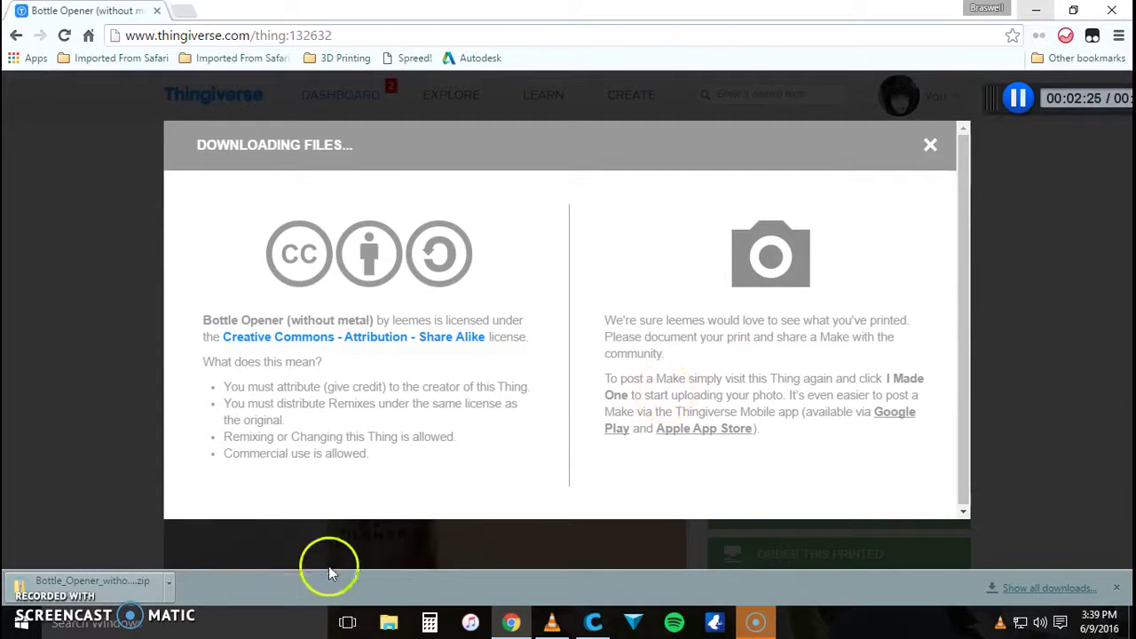
Copy the Bottle_Opener_without_metal folder out of the downloaded zip archive to the desktop and close the archive window
key("super+d")
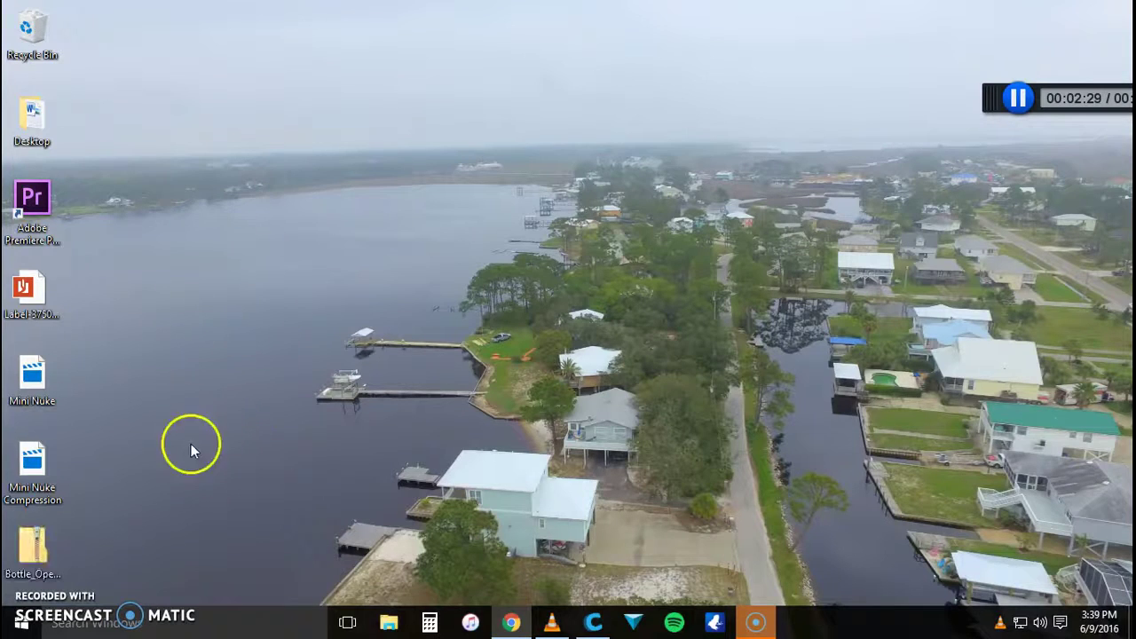
left_click_drag(36, 544, 45, 284)
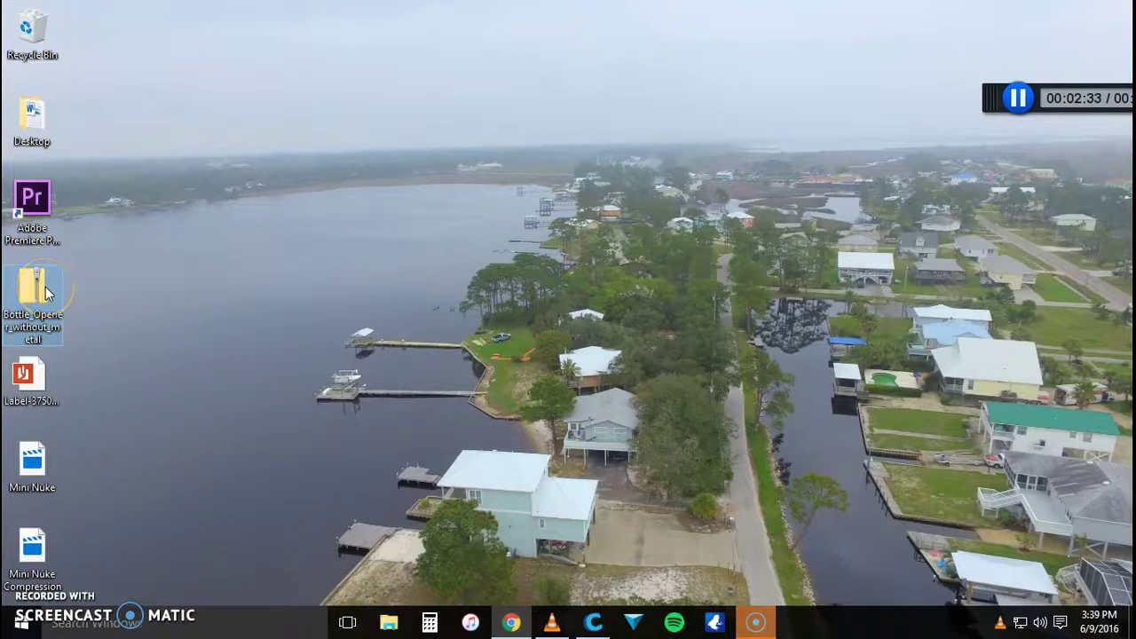
double_click(45, 287)
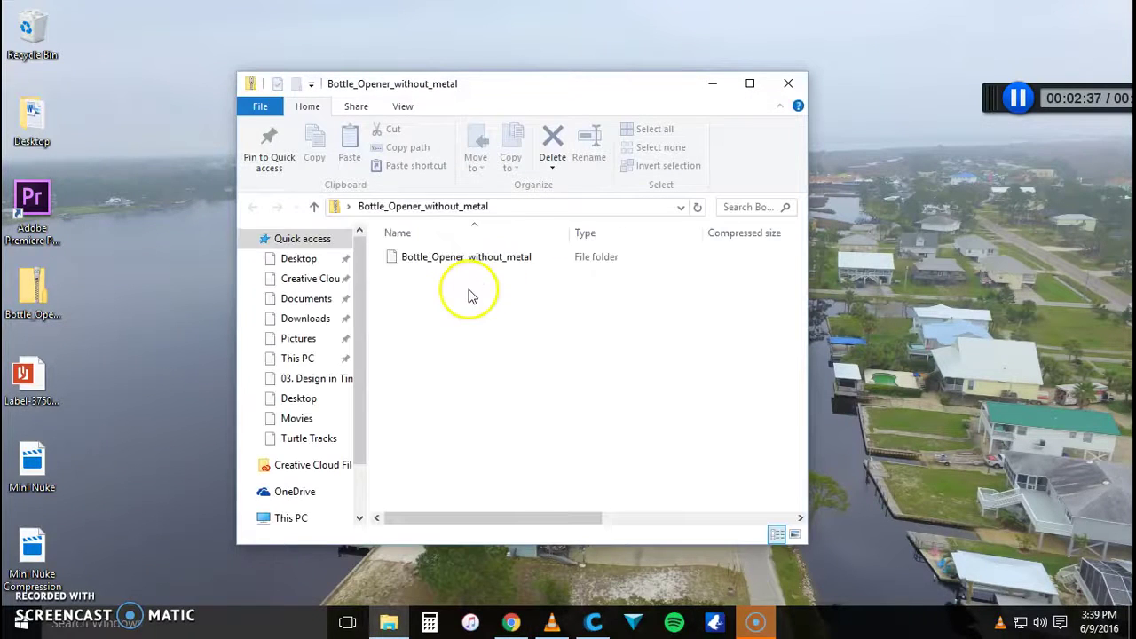
double_click(480, 258)
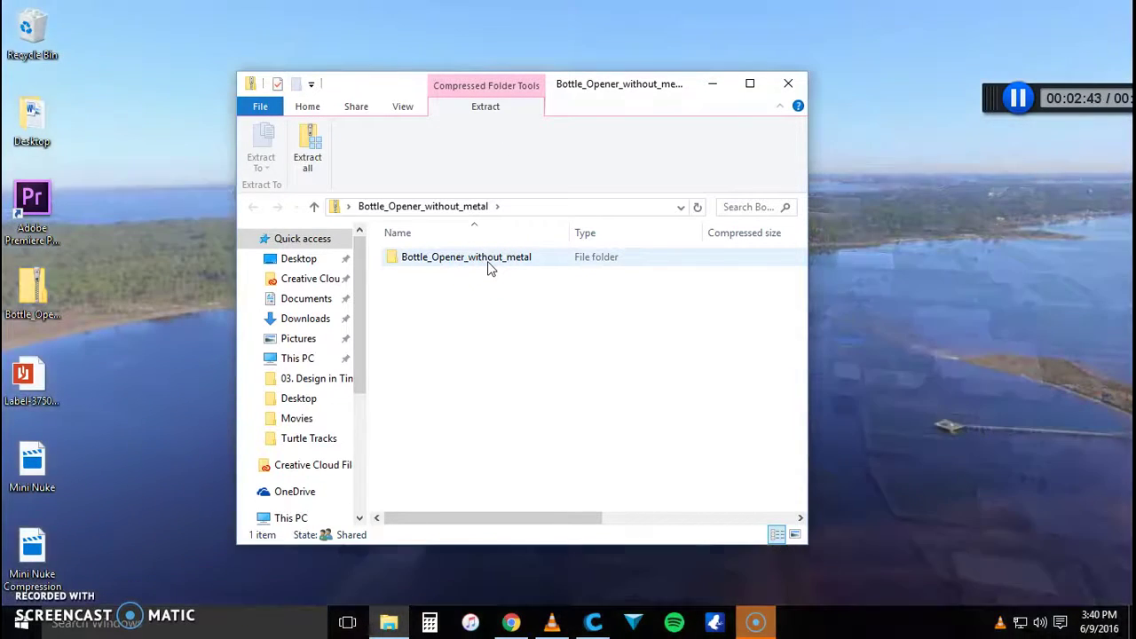
left_click_drag(466, 256, 69, 351)
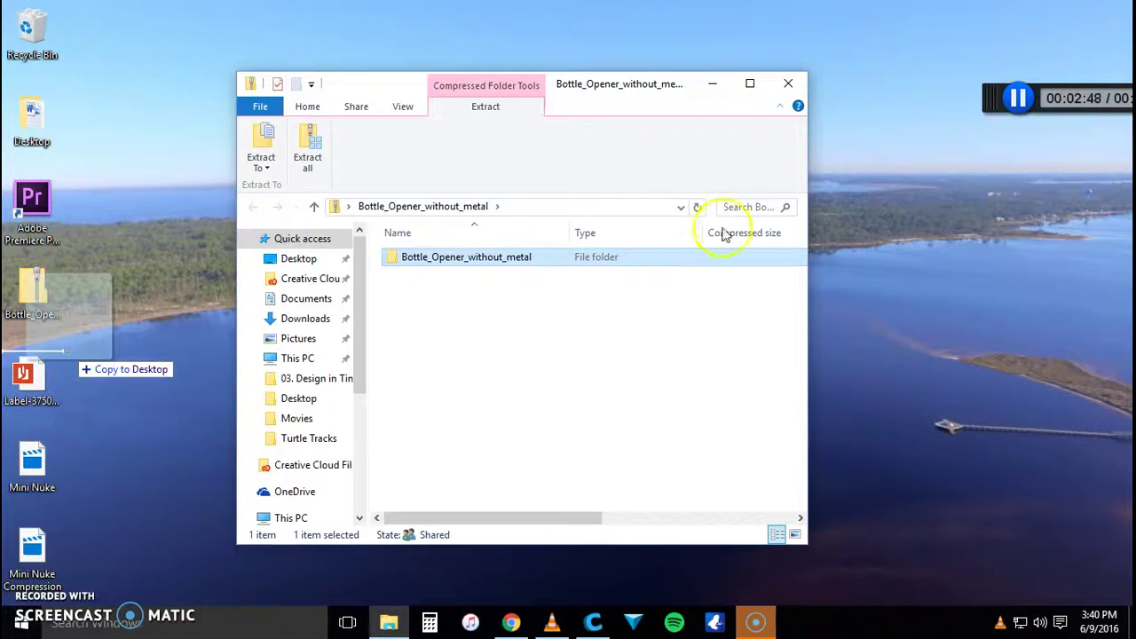
left_click(789, 83)
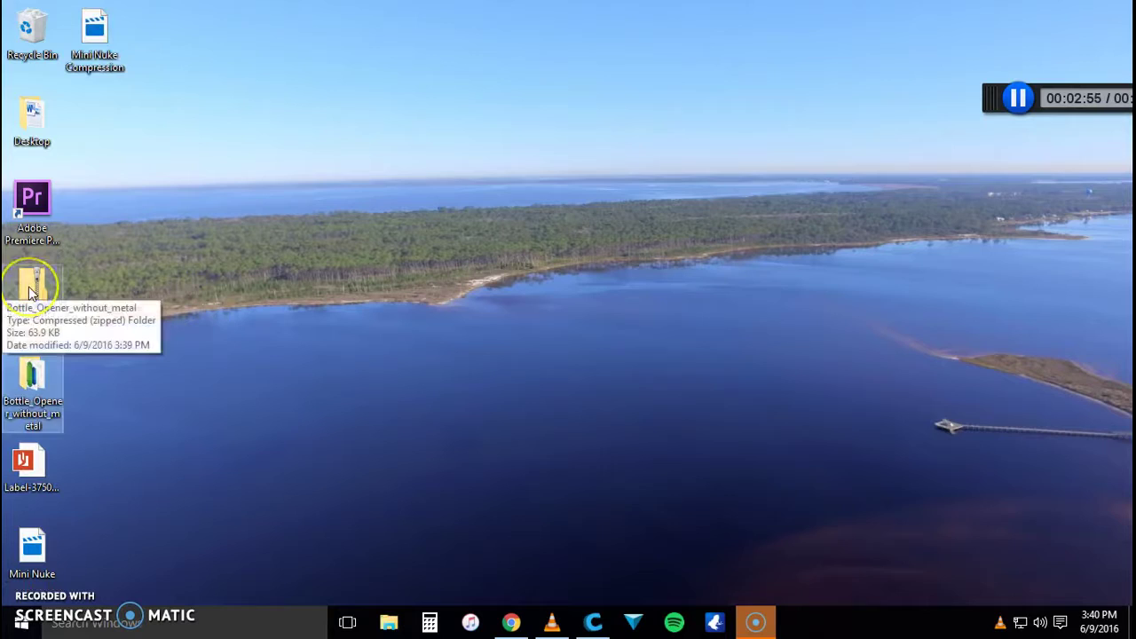
Delete the Bottle_Opener_without_metal zip archive from the desktop and open the extracted folder
left_click_drag(31, 288, 228, 169)
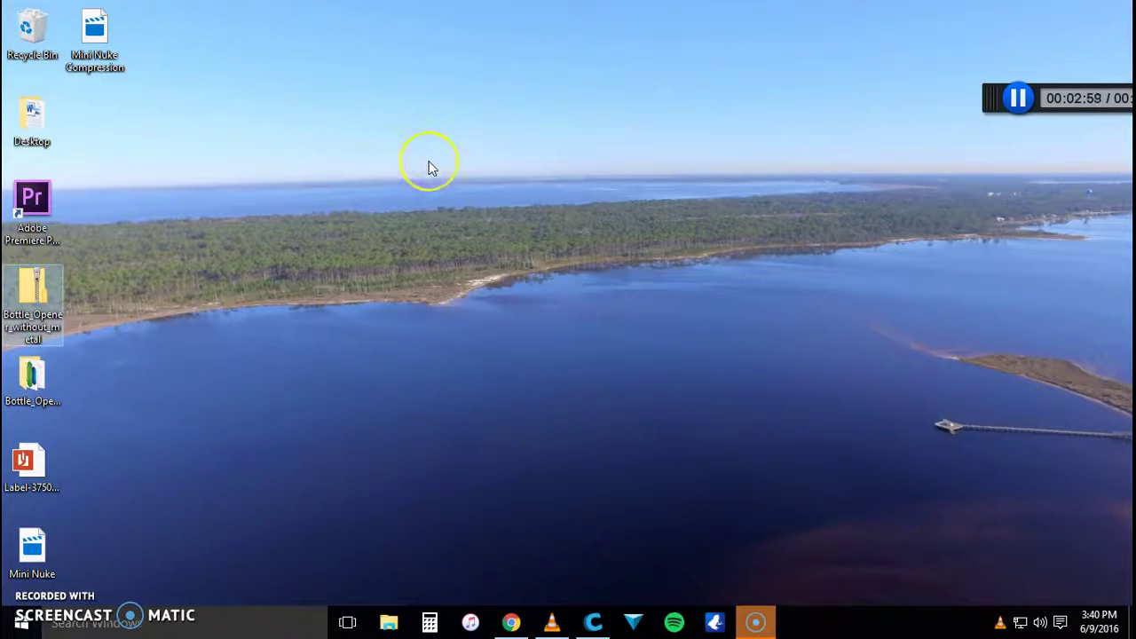
key("Delete")
left_click_drag(38, 348, 213, 301)
left_click(188, 262)
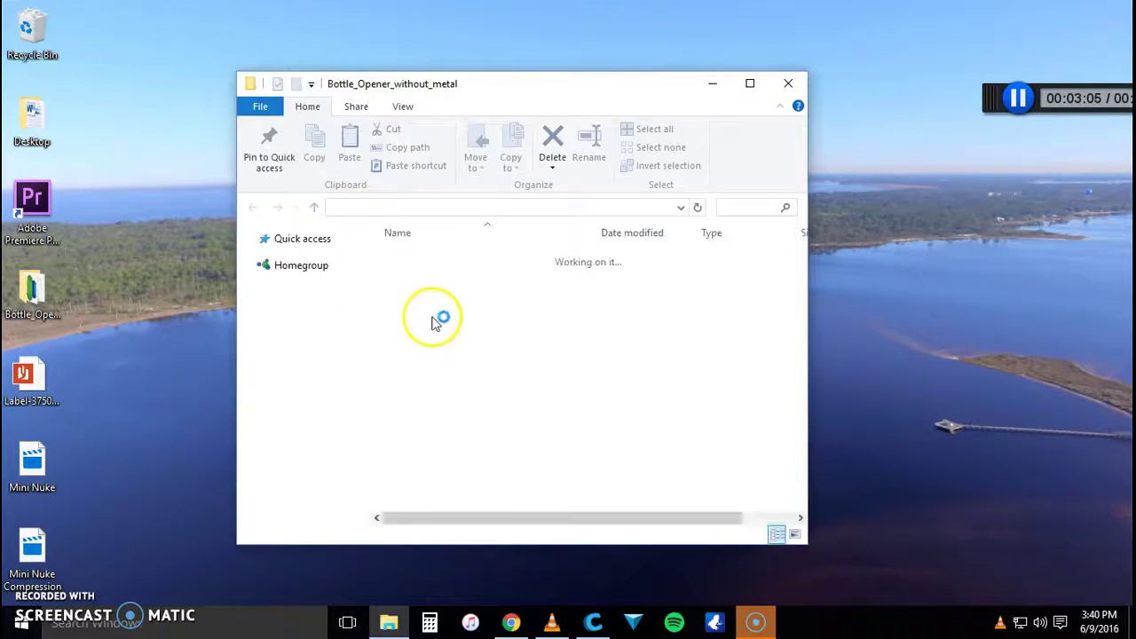
Delete the bottle_opener.blend file from the extracted folder, keeping only the bottle_opener 3D model file
left_click(436, 264)
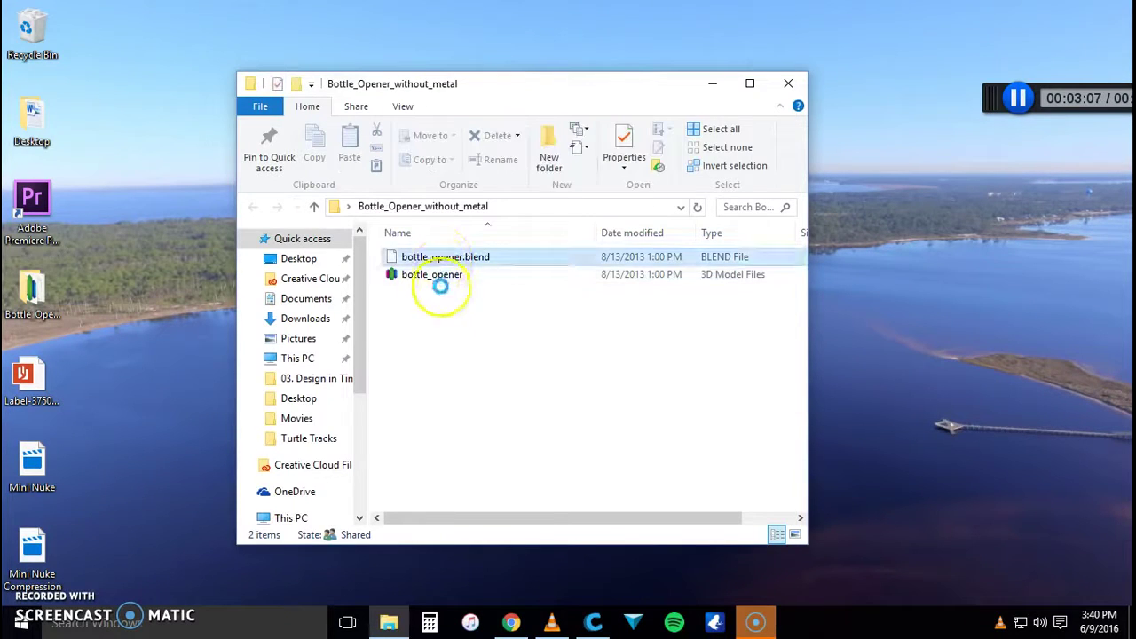
right_click(426, 257)
left_click(426, 299)
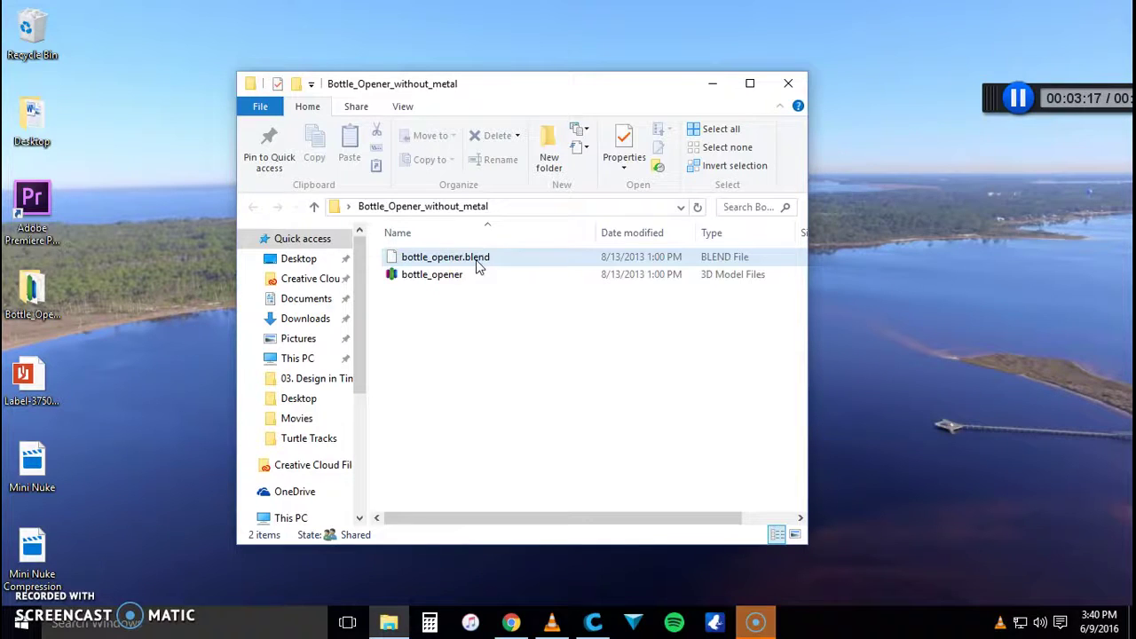
right_click(476, 258)
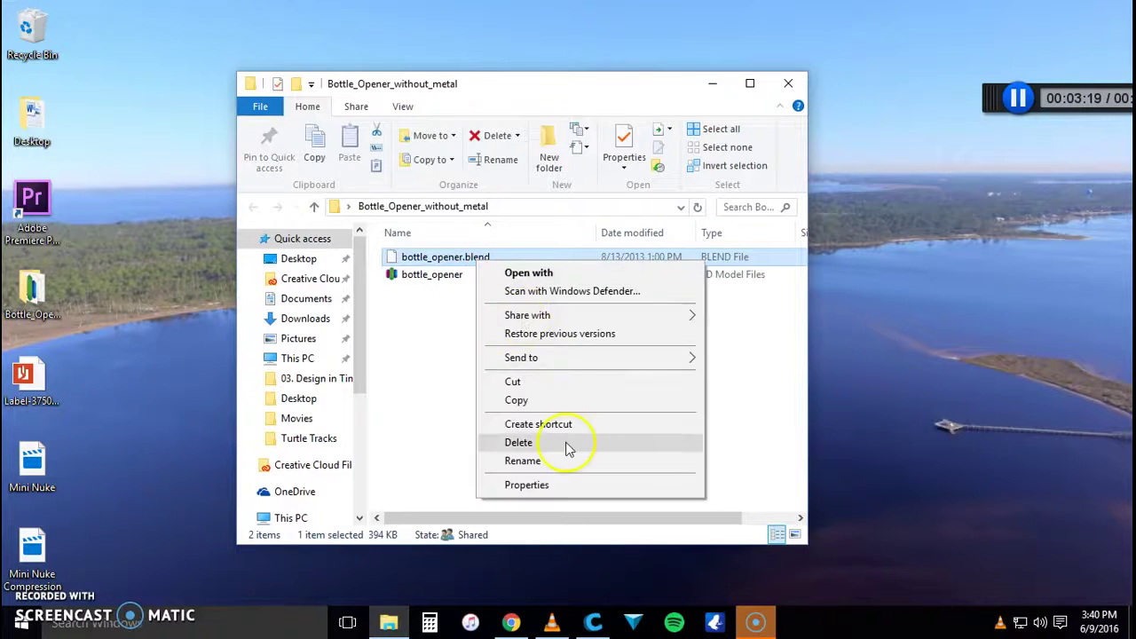
key("Escape")
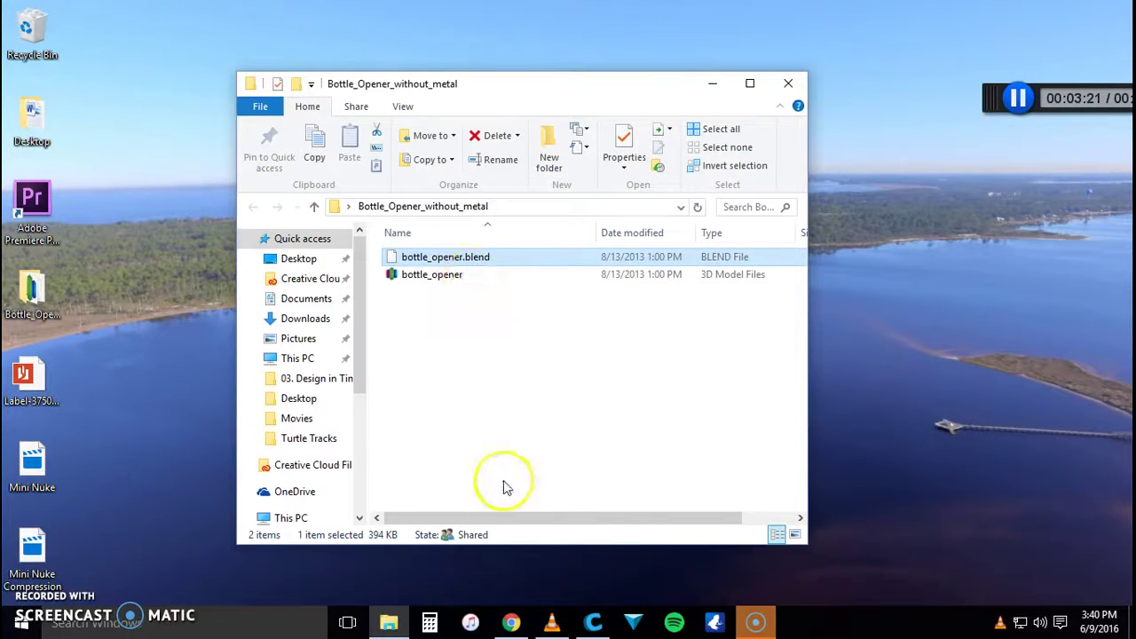
key("Delete")
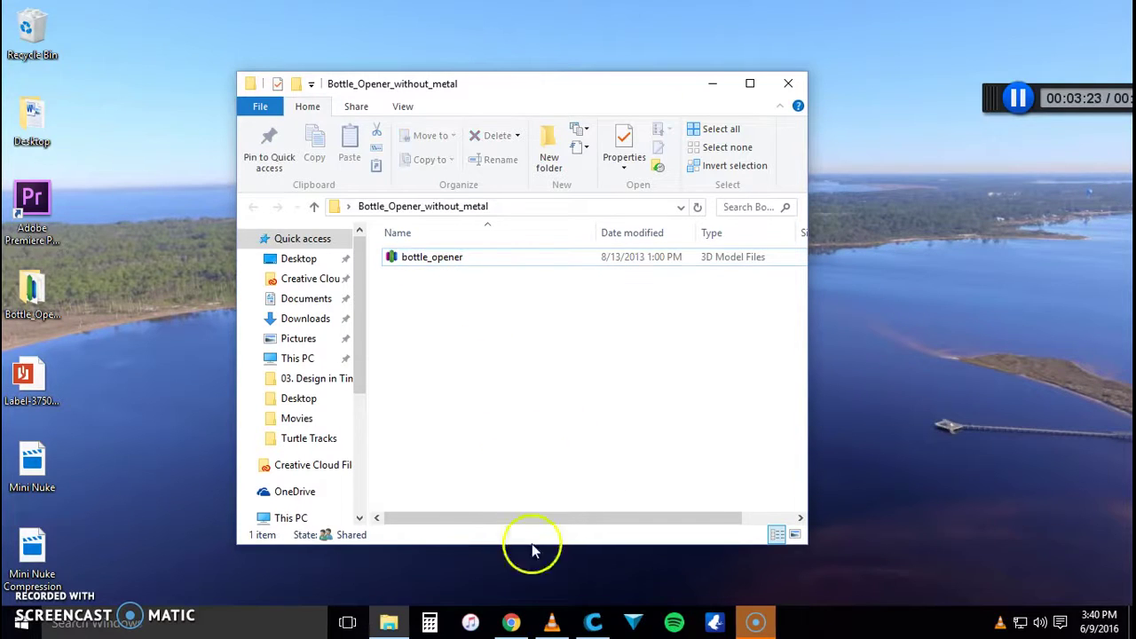
Switch to Cura, dock its window beside the folder, and load the bottle_opener model file onto the build plate
left_click(594, 622)
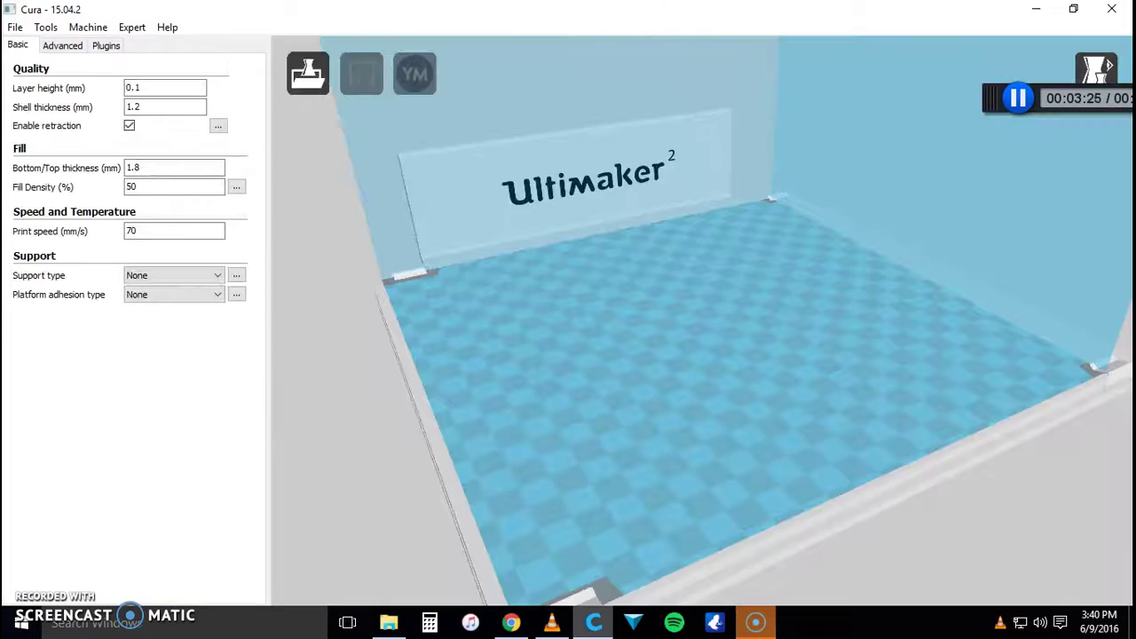
double_click(627, 12)
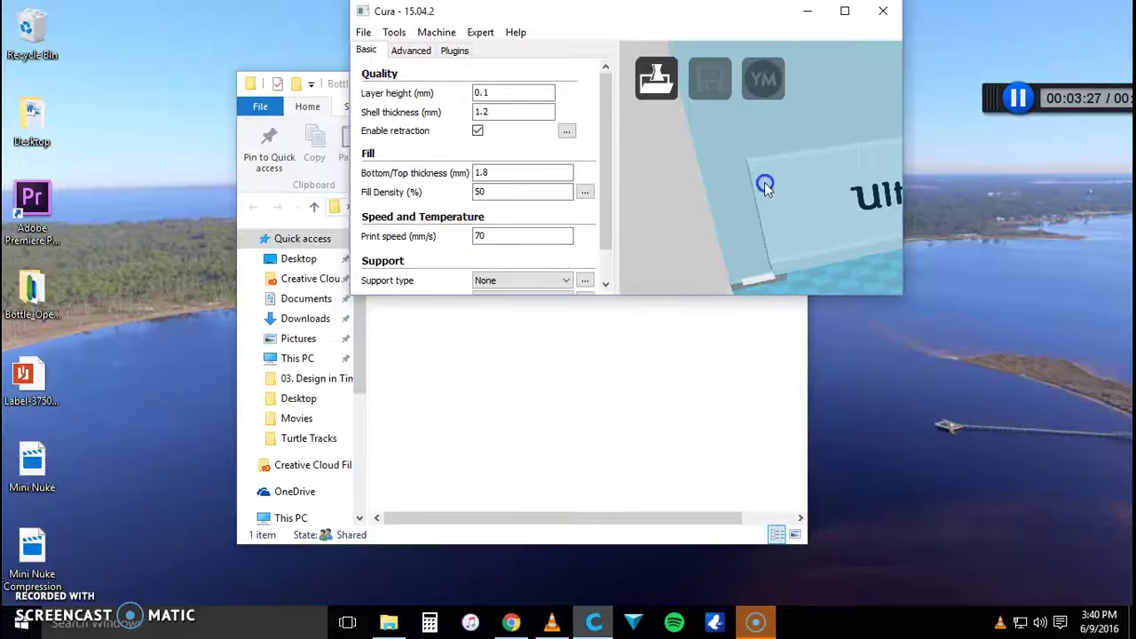
left_click_drag(630, 11, 1133, 302)
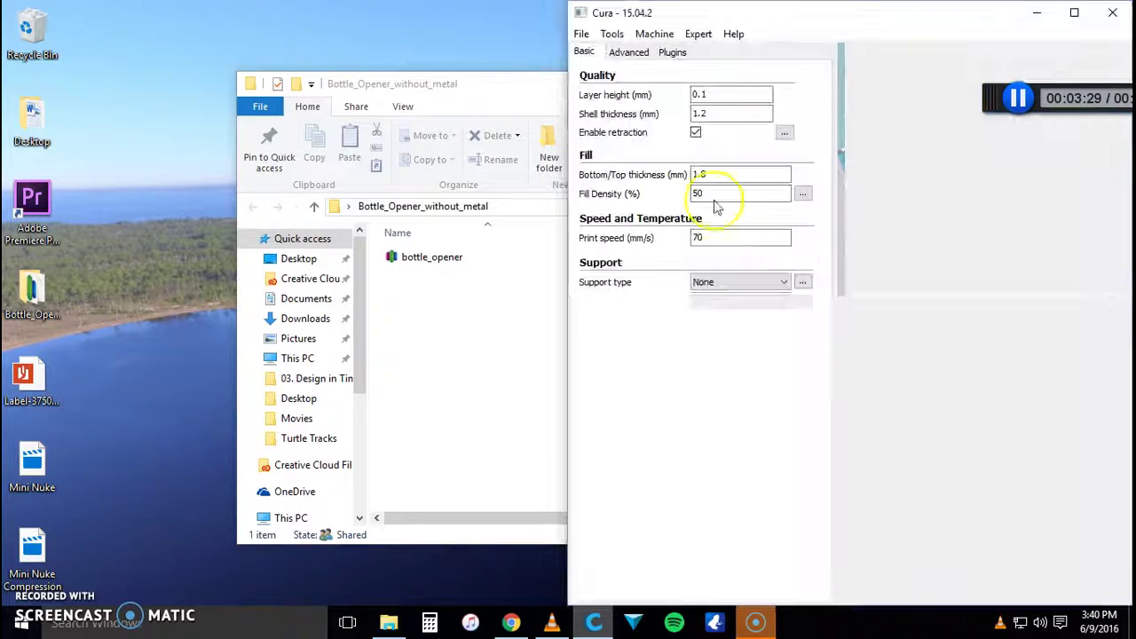
left_click(390, 333)
left_click(433, 257)
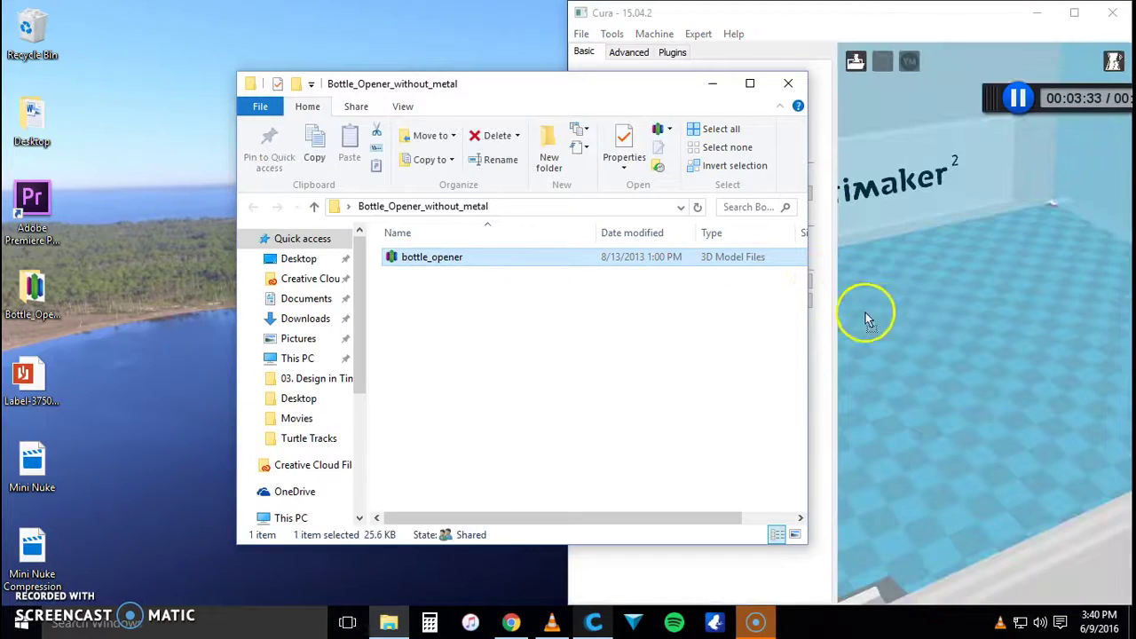
mouse_move(868, 320)
left_mouse_down()
mouse_move(897, 313)
mouse_move(887, 319)
left_mouse_up()
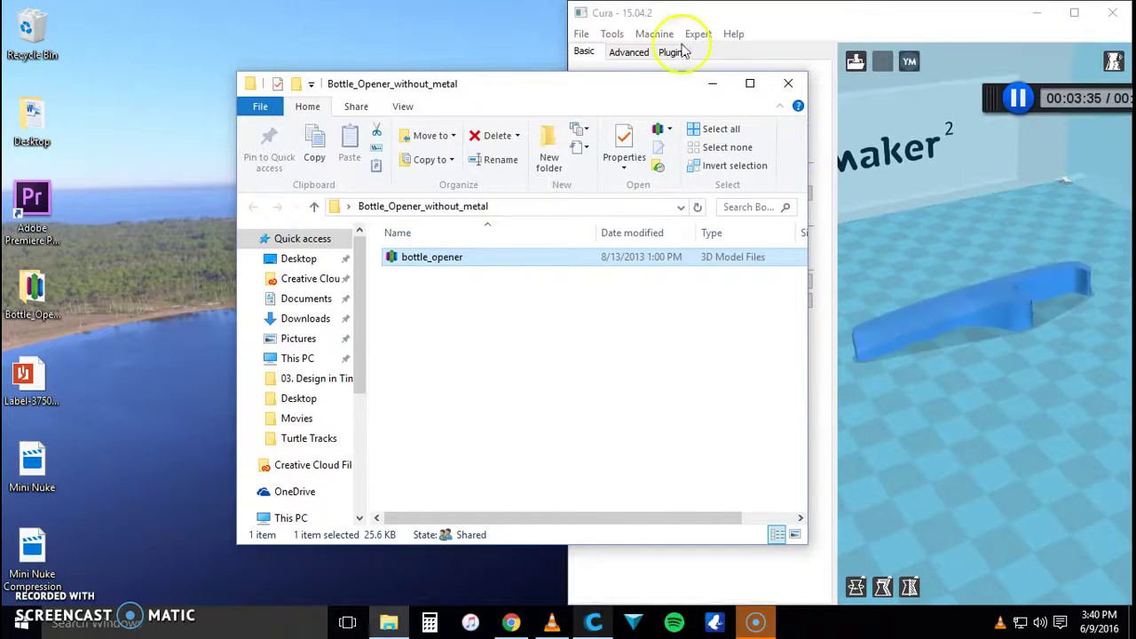
Close the extracted folder's window and maximize the Cura window
left_click(788, 84)
left_click_drag(850, 20, 816, 86)
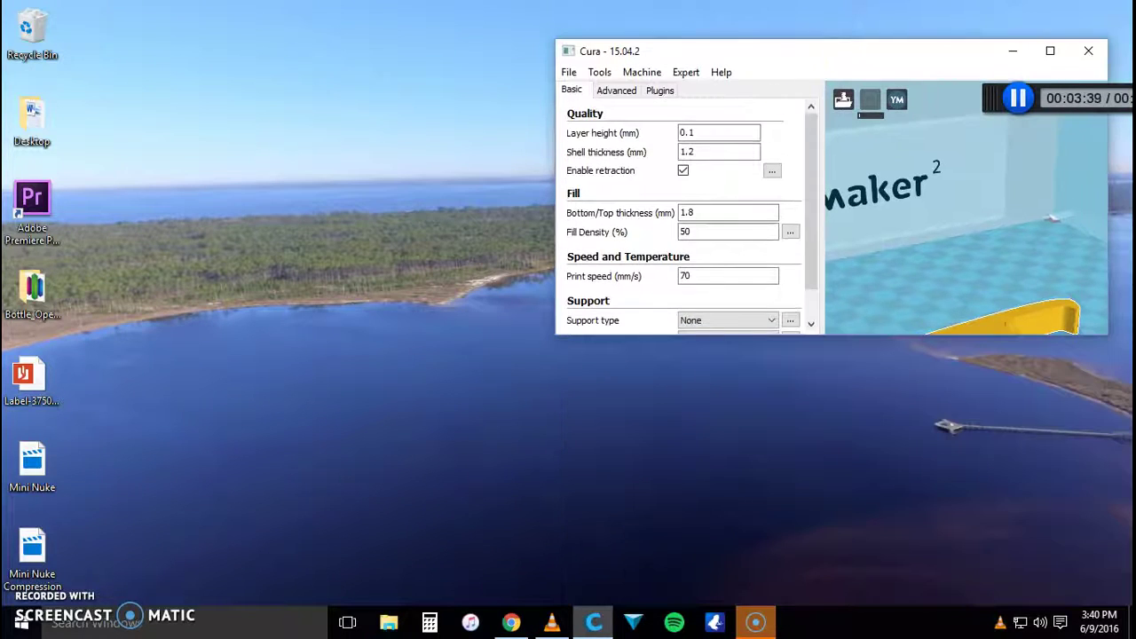
key("super+Up")
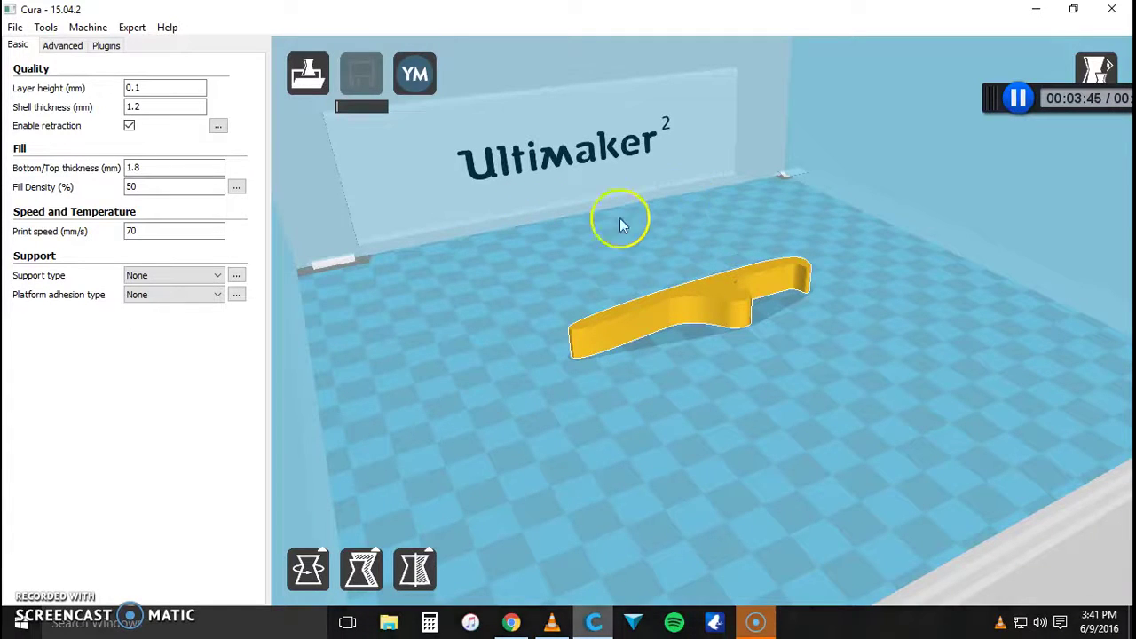
Set the layer height to 0.2 mm
left_click(166, 87)
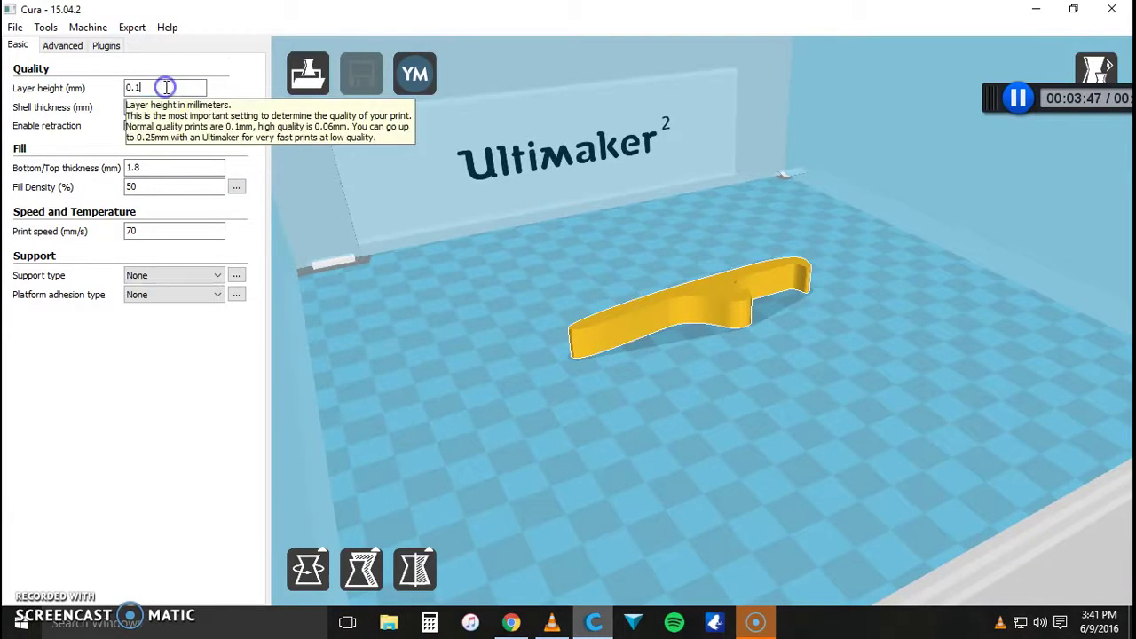
key("BackSpace")
key("BackSpace")
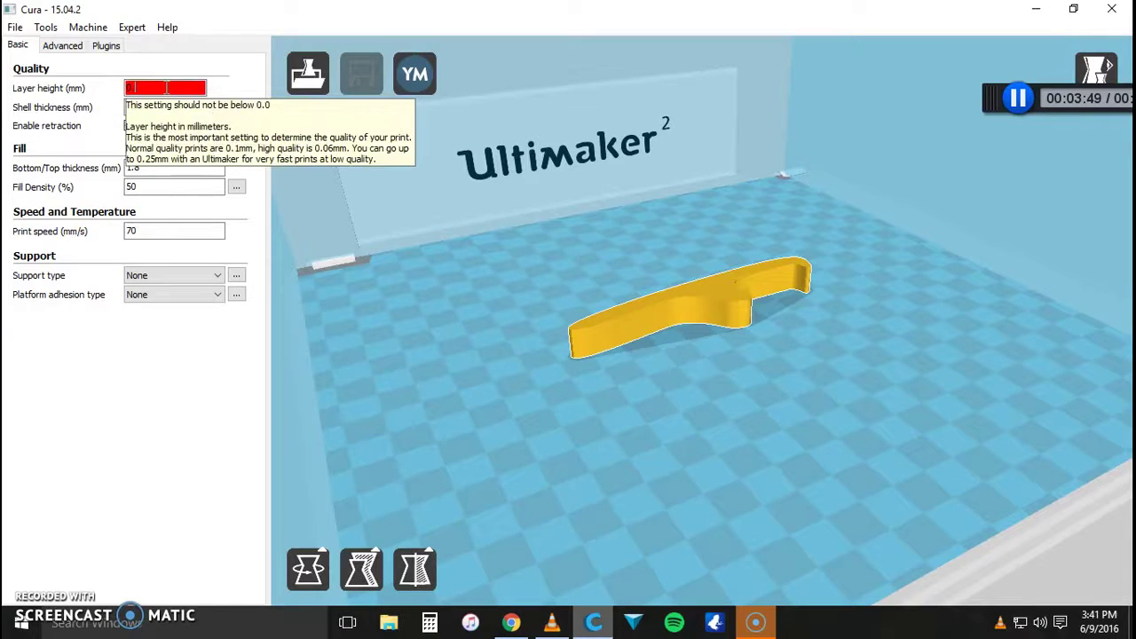
type(".2")
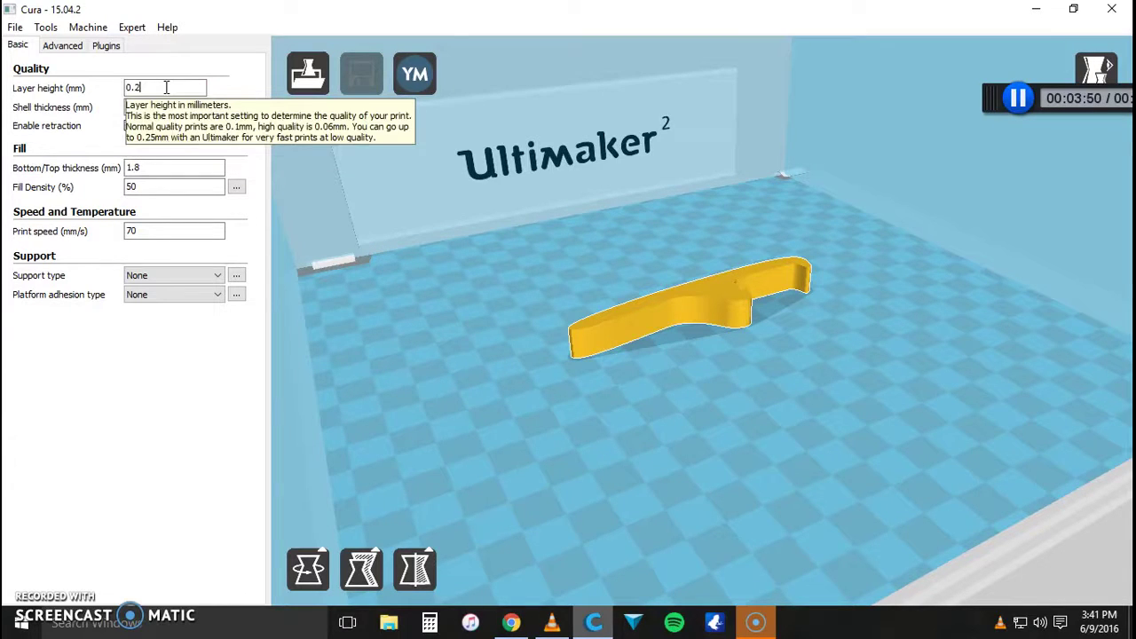
Set the machine's nozzle size to .6 mm in the advanced settings
left_click(64, 44)
left_click(135, 92)
left_click(153, 89)
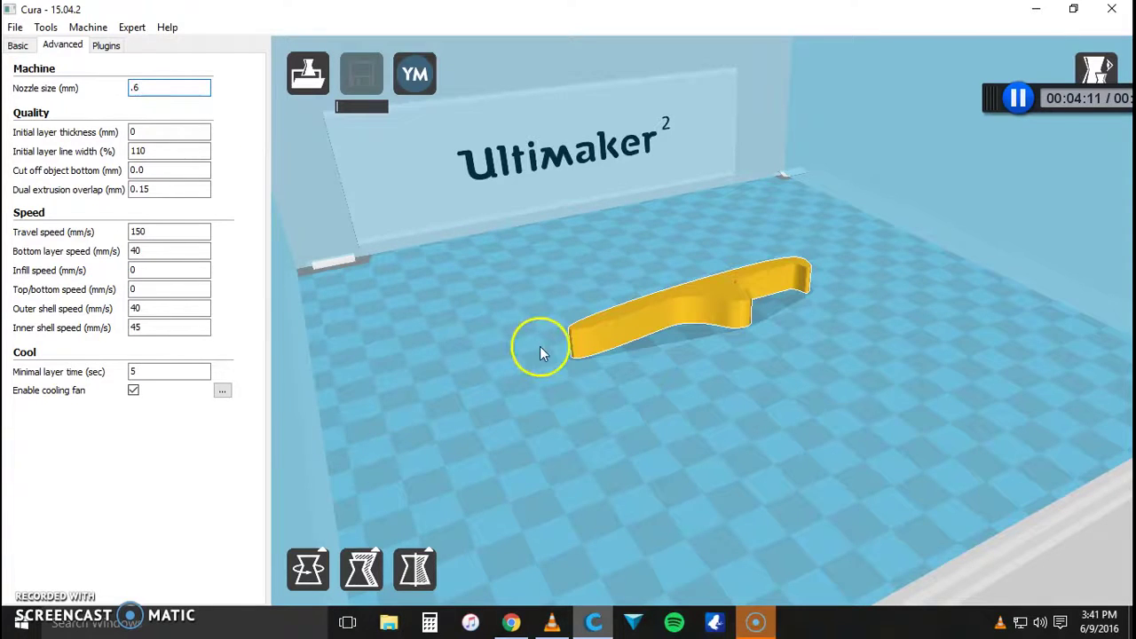
Move the bottle opener model toward the front of the build plate
left_click(697, 296)
right_click_drag(736, 322, 708, 348)
left_click_drag(723, 352, 733, 518)
scroll(737, 482, "down", 3)
scroll(738, 482, "down", 1)
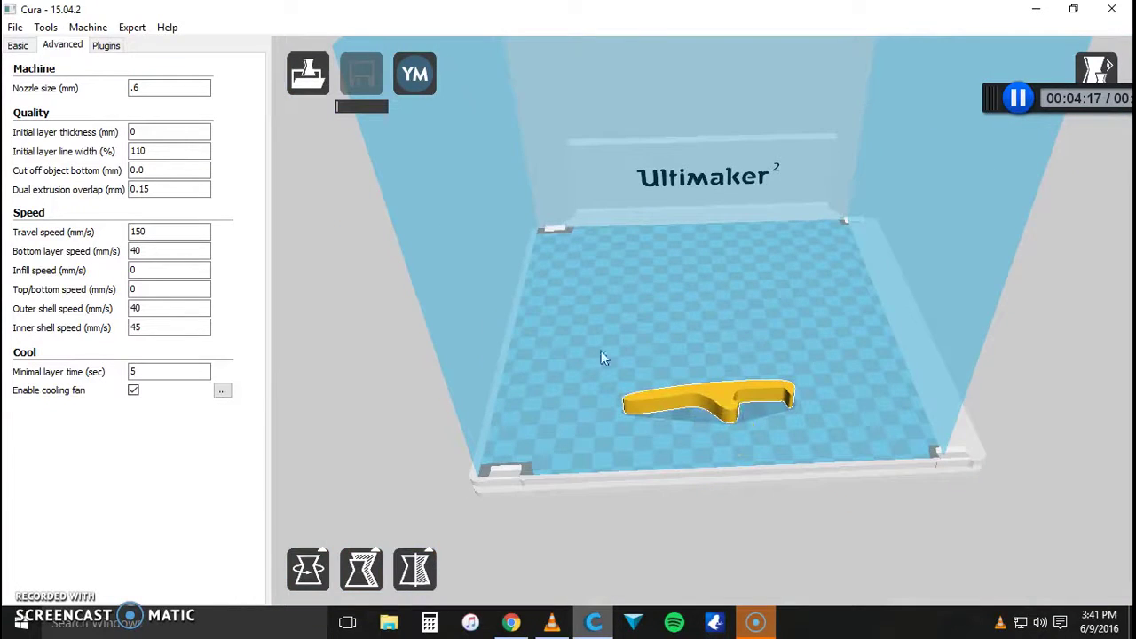
Return to the basic print settings and set the shell thickness to 1.8 mm
left_click(169, 251)
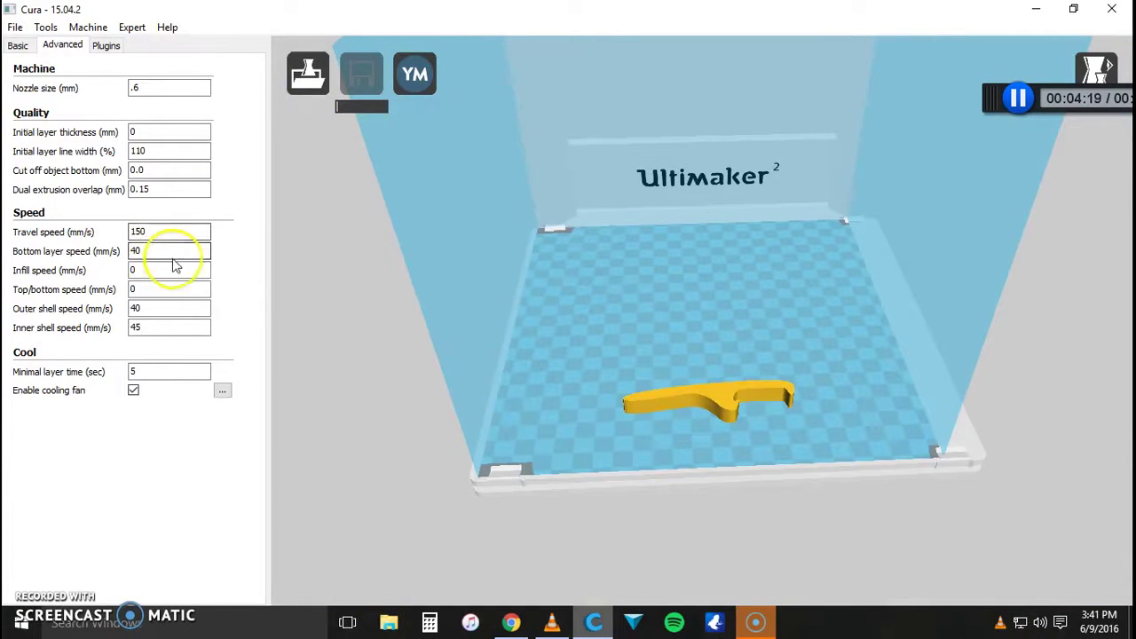
left_click(159, 232)
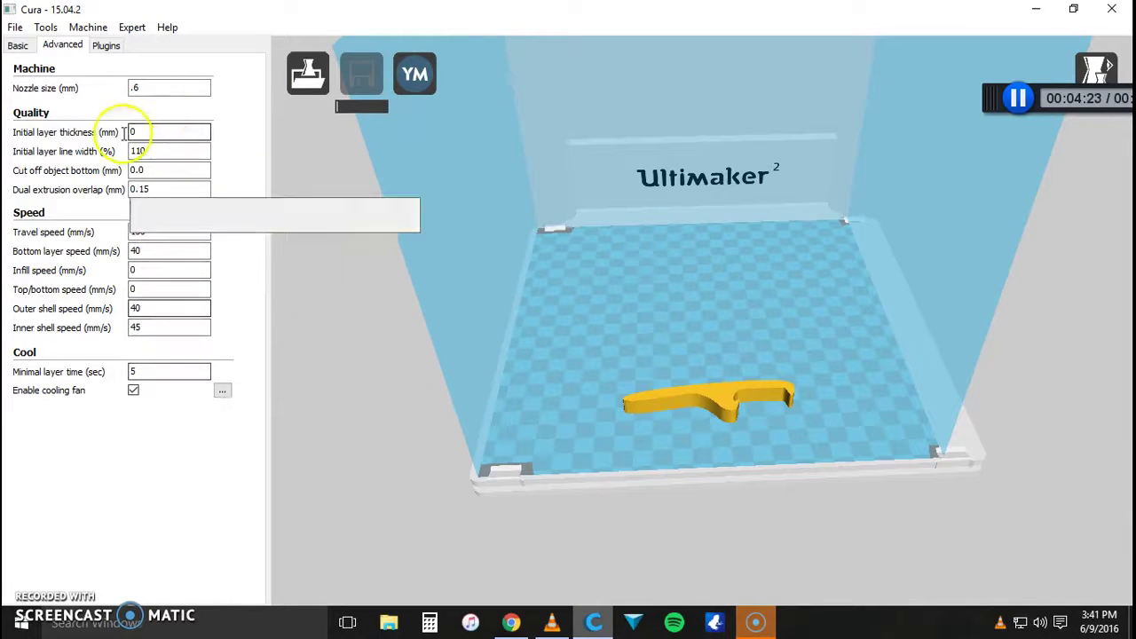
left_click(18, 44)
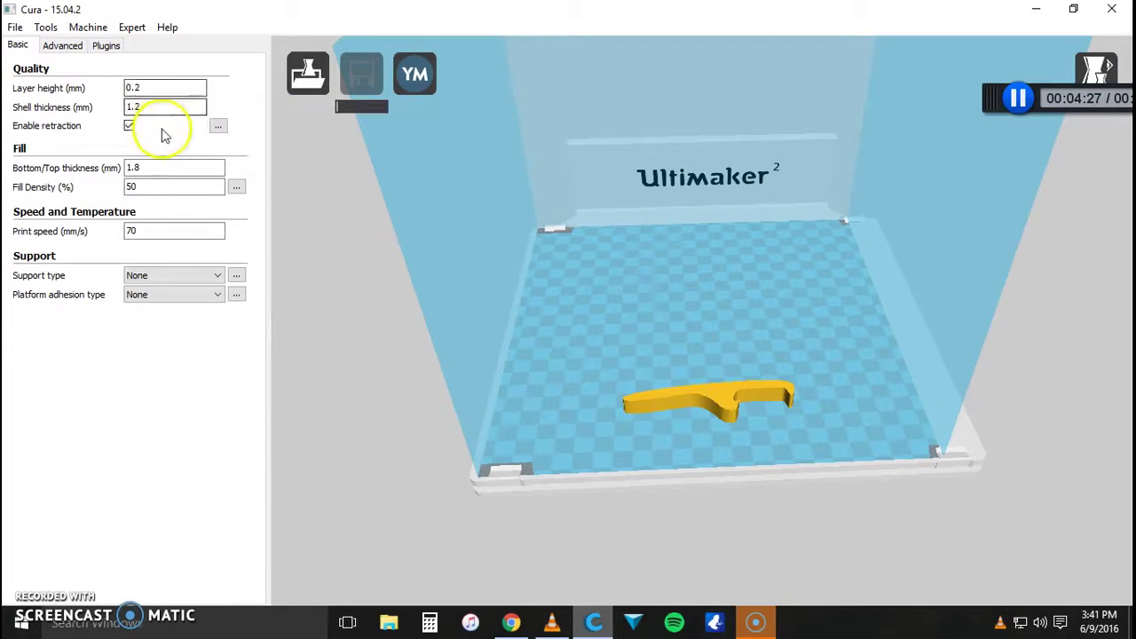
double_click(162, 107)
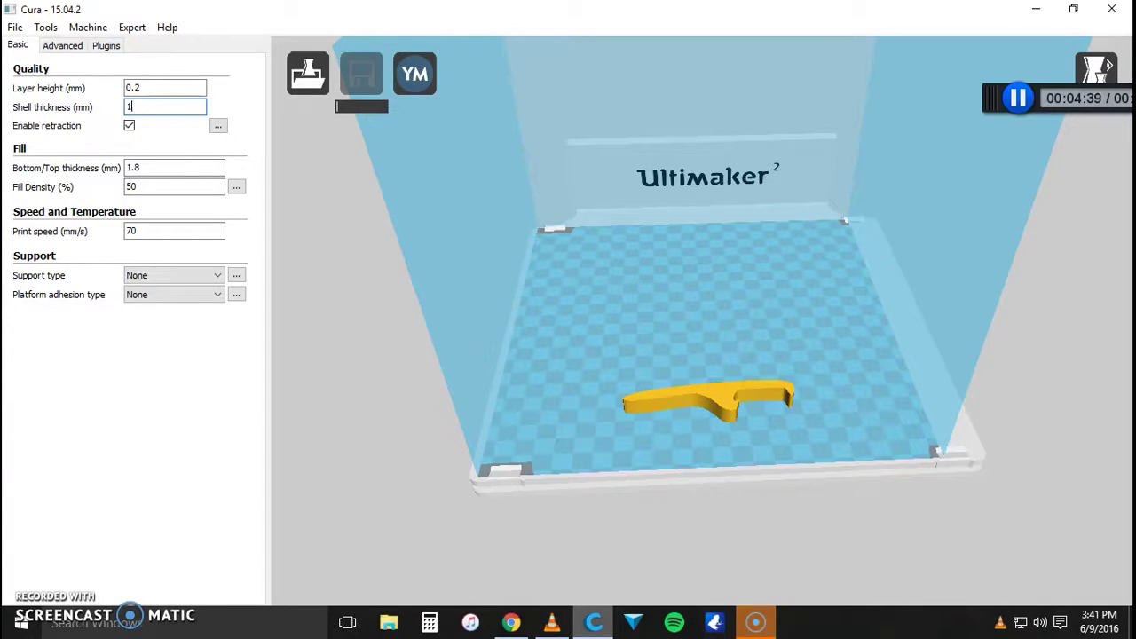
type(".8")
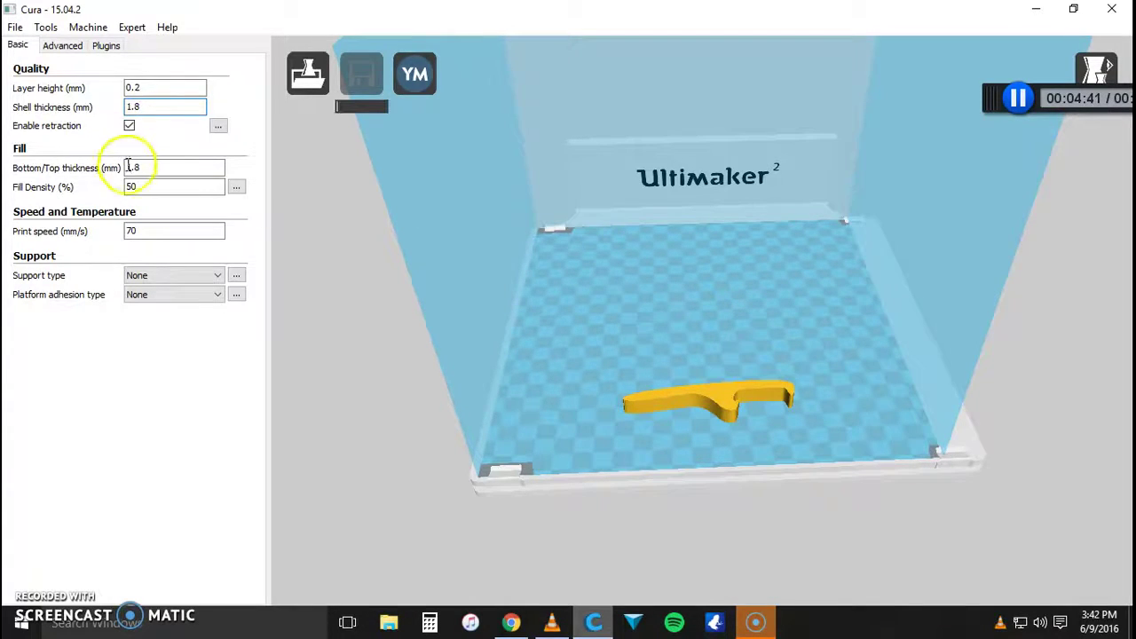
Nudge the bottle opener slightly closer to the build plate's front edge and set the print speed to 60 mm/s
left_click(157, 168)
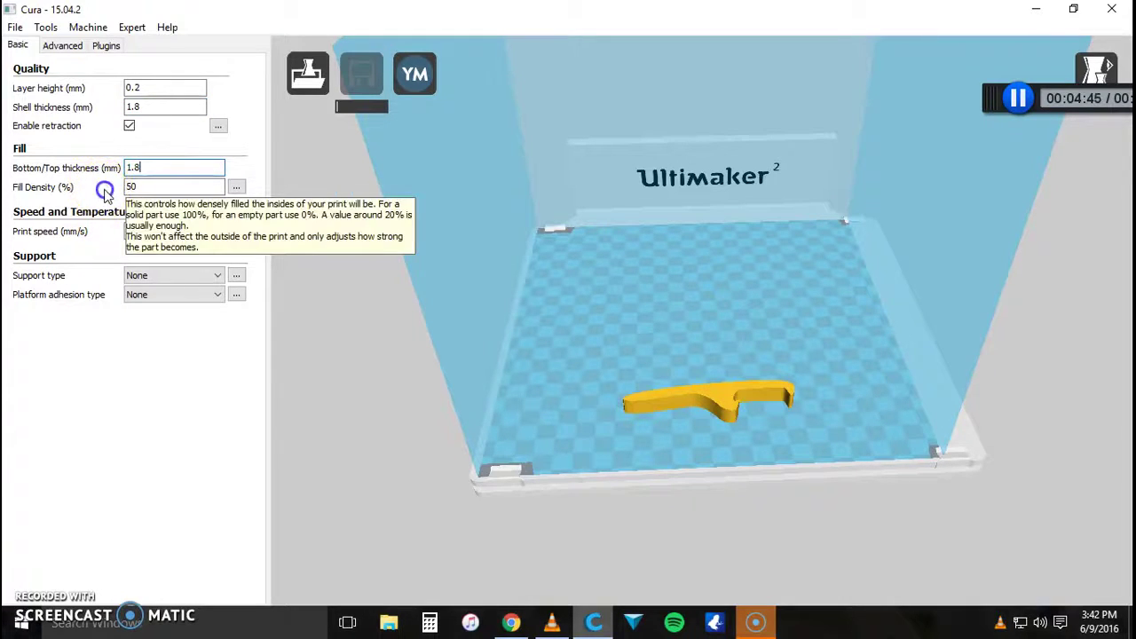
left_click(149, 188)
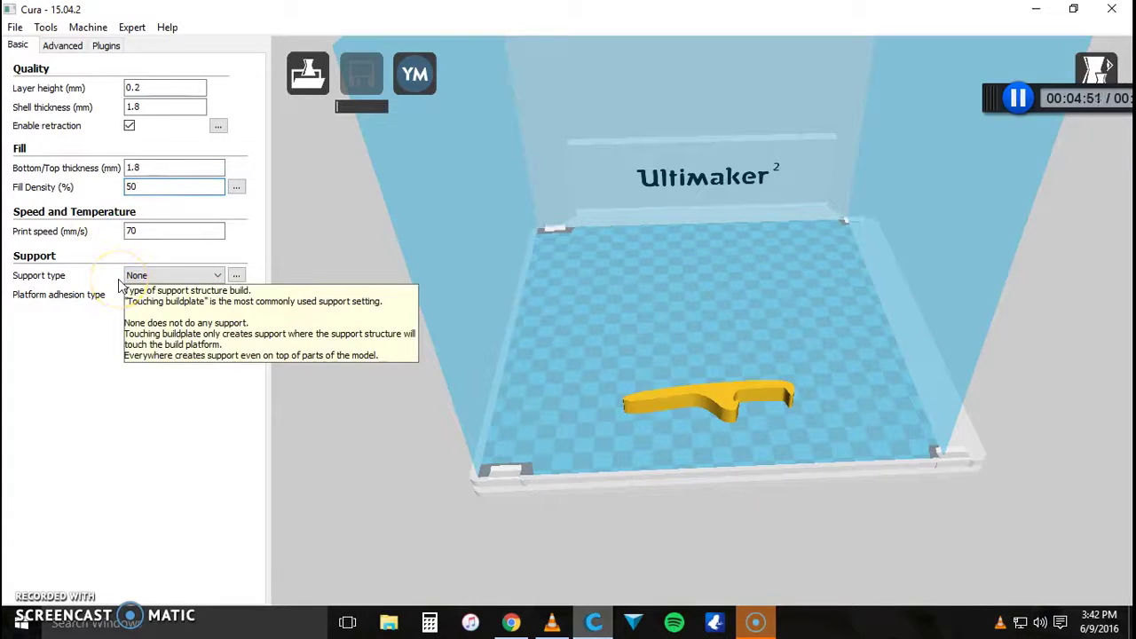
left_click(729, 415)
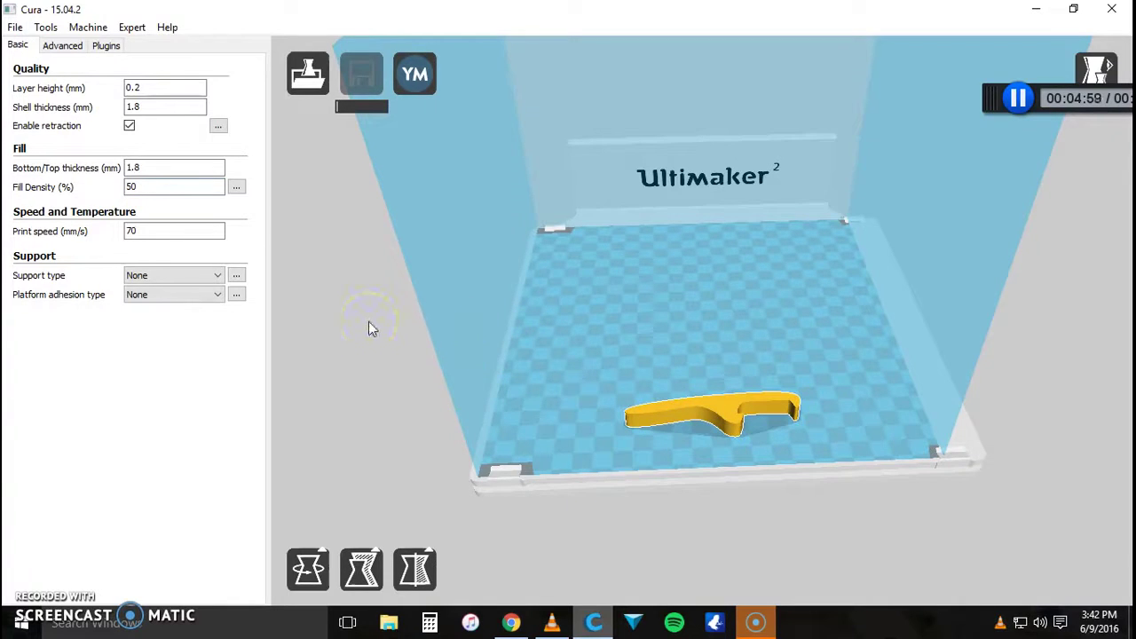
double_click(169, 233)
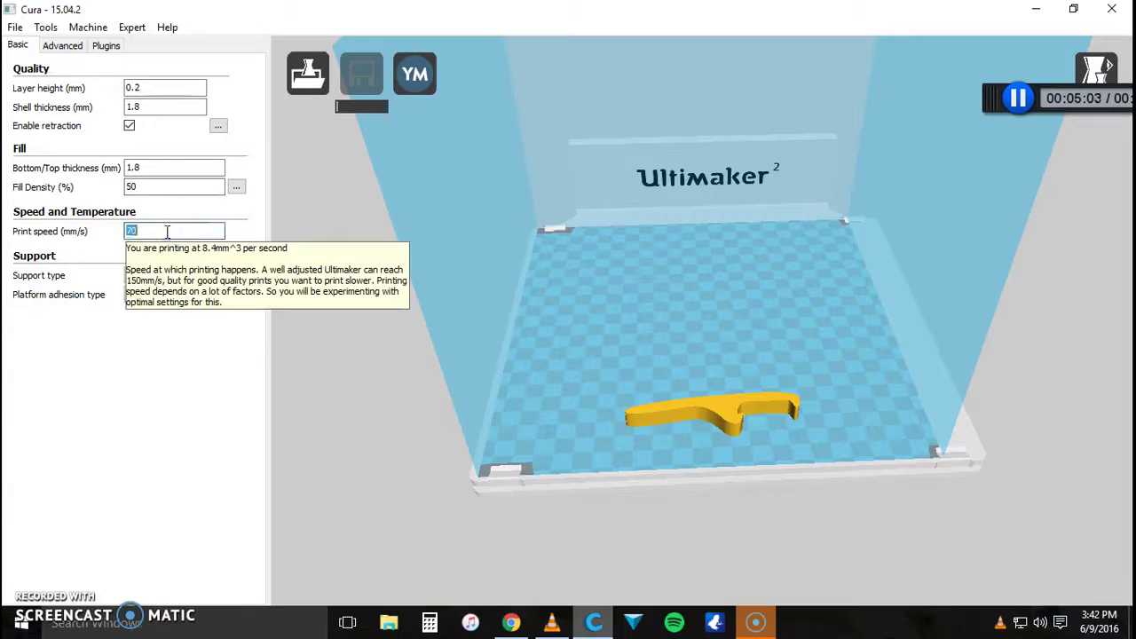
type("60")
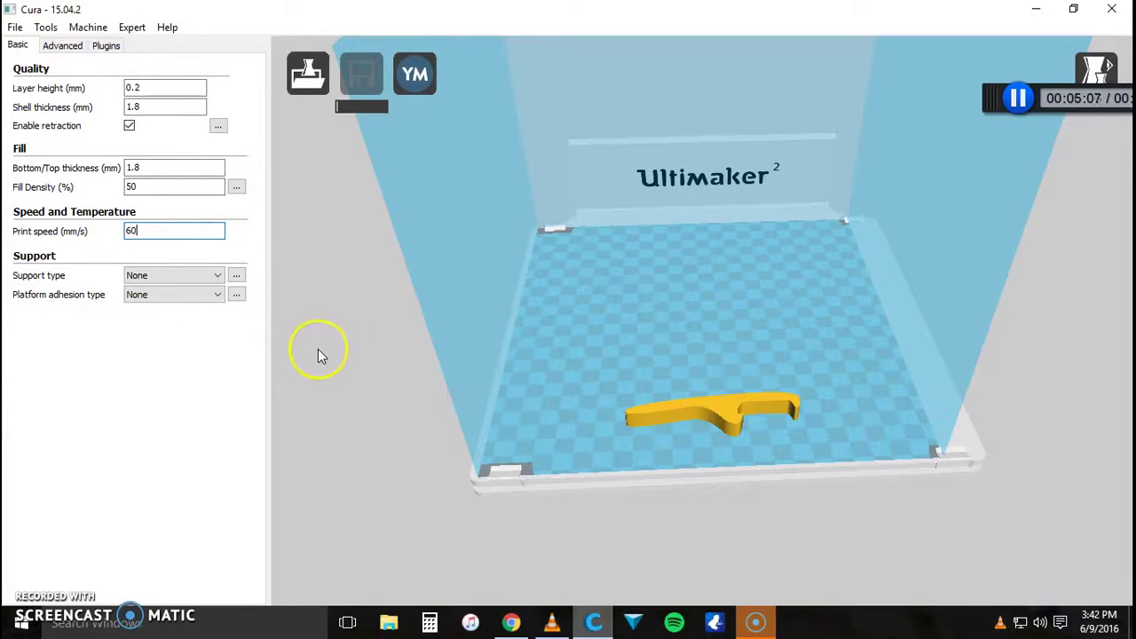
Examine the bottle opener's placement on the build plate and its estimated print time and material use
mouse_move(175, 296)
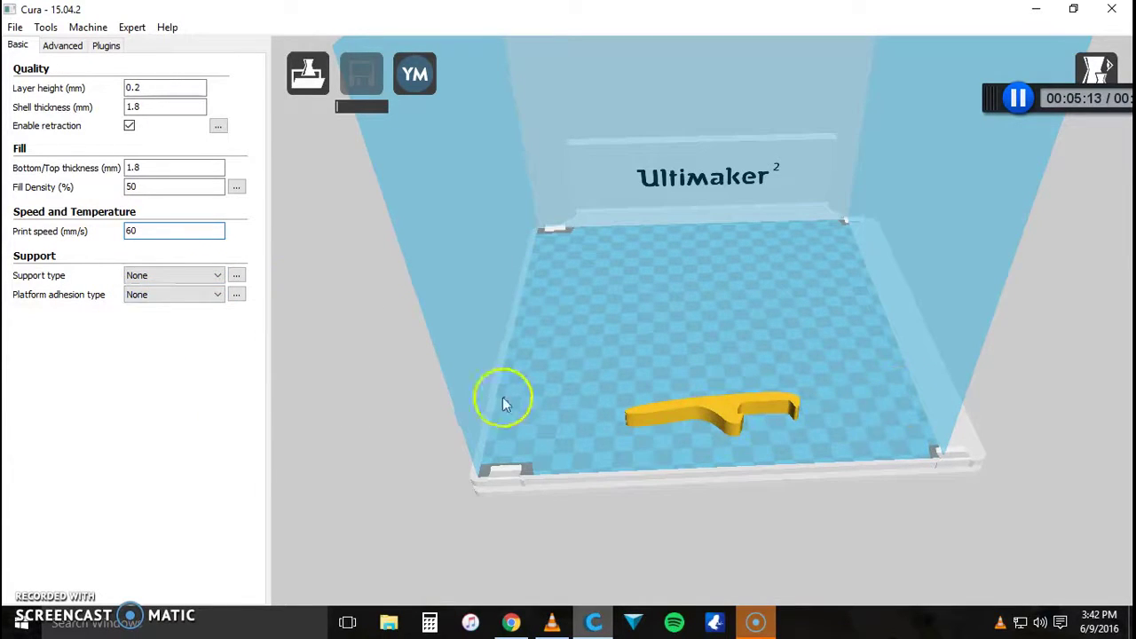
scroll(712, 441, "up", 3)
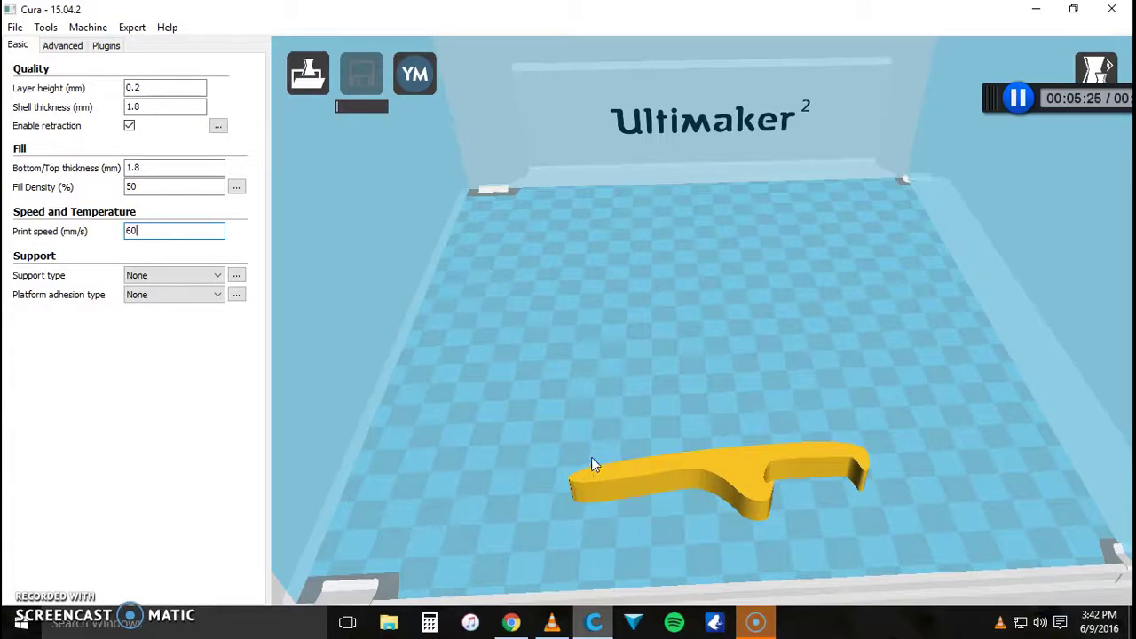
left_click_drag(660, 414, 721, 400)
left_click(331, 254)
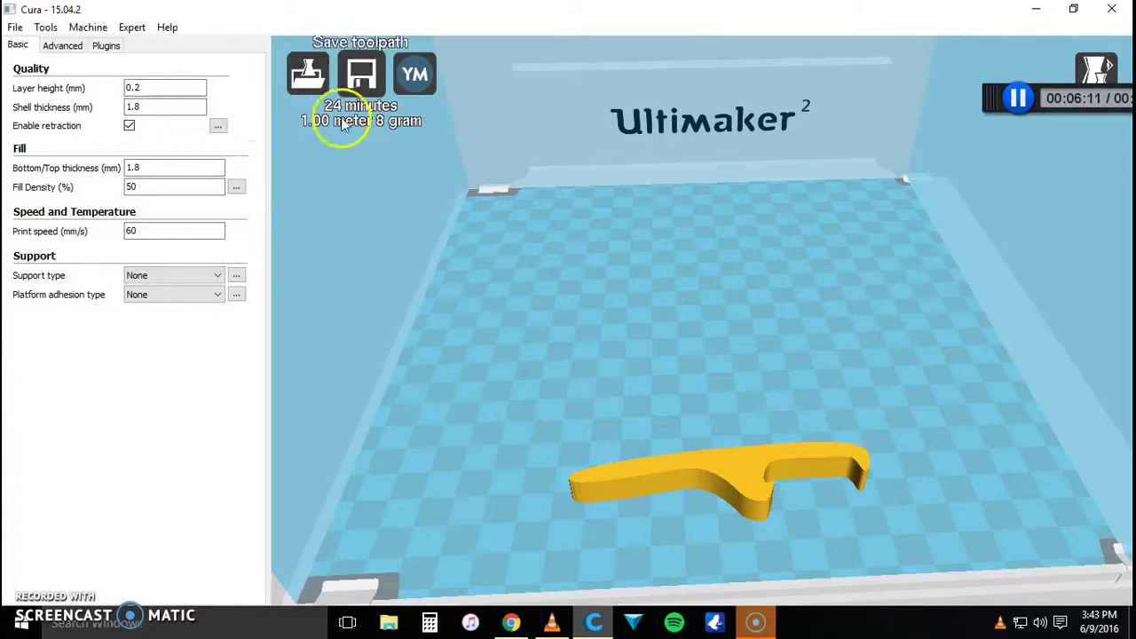
left_click(575, 257)
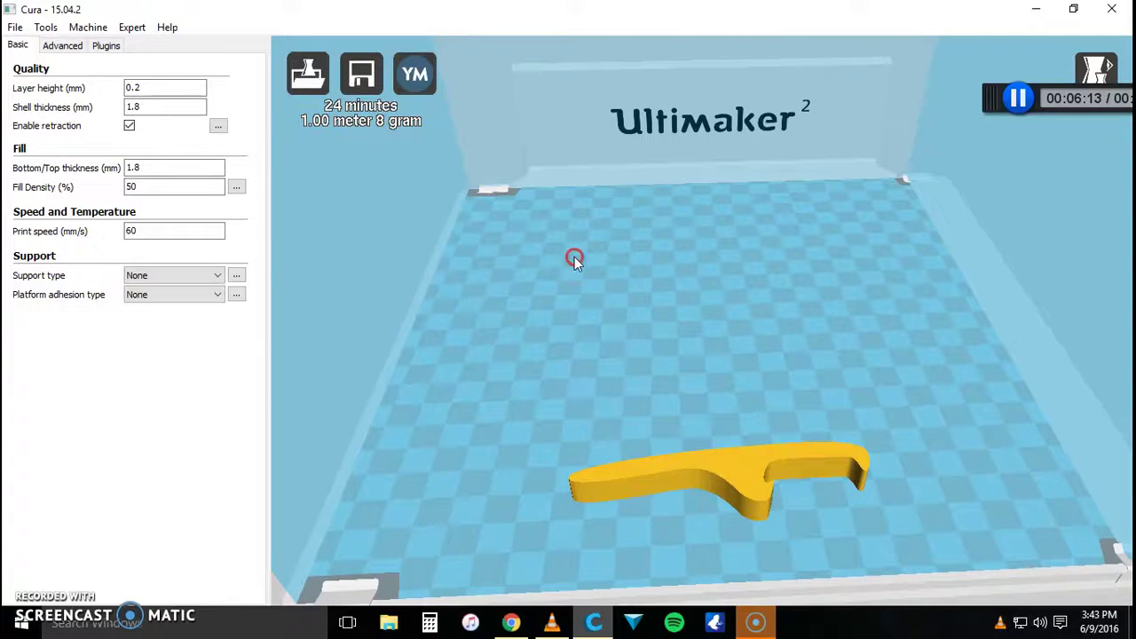
right_click_drag(574, 256, 631, 375)
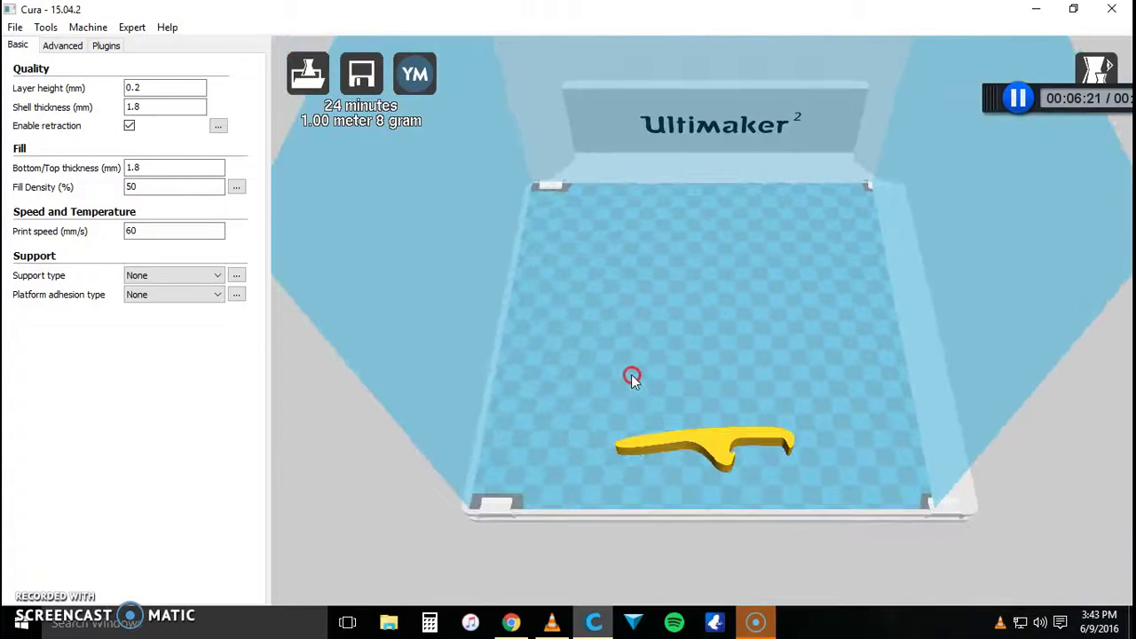